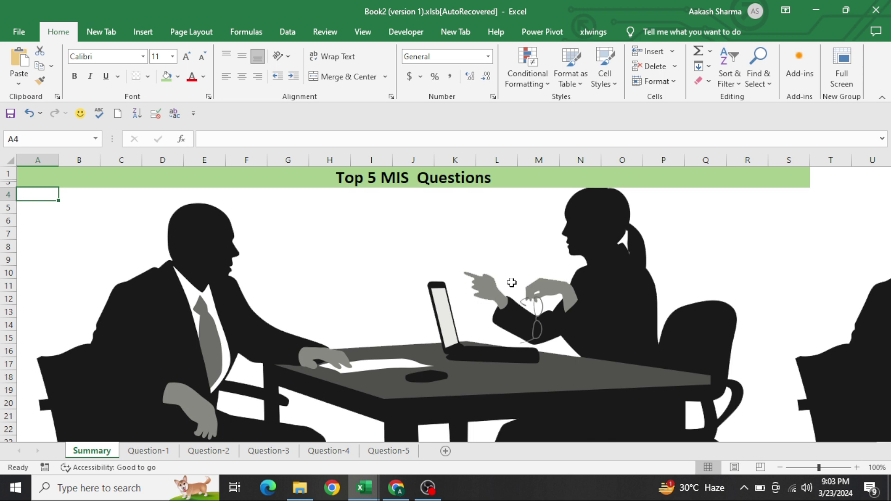
Step: Go to the Question-1 sheet, view the first sentence in A2, and select B2
key("ctrl+Page_Down")
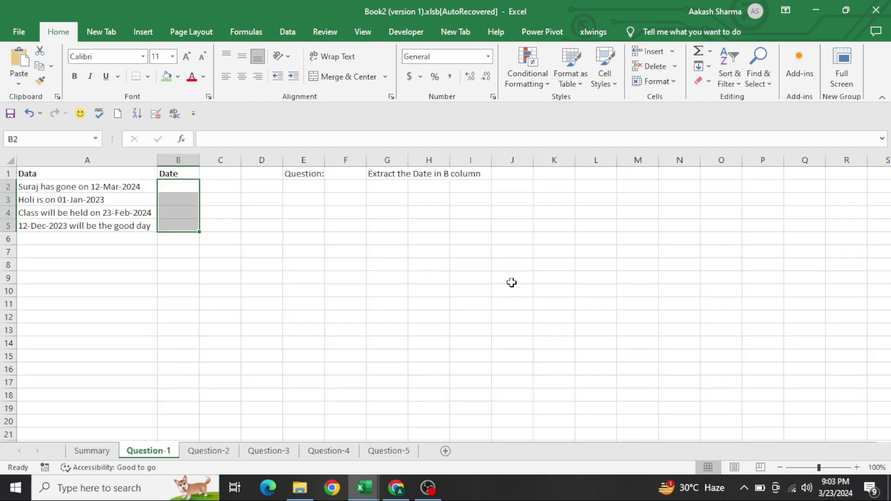
key("Left")
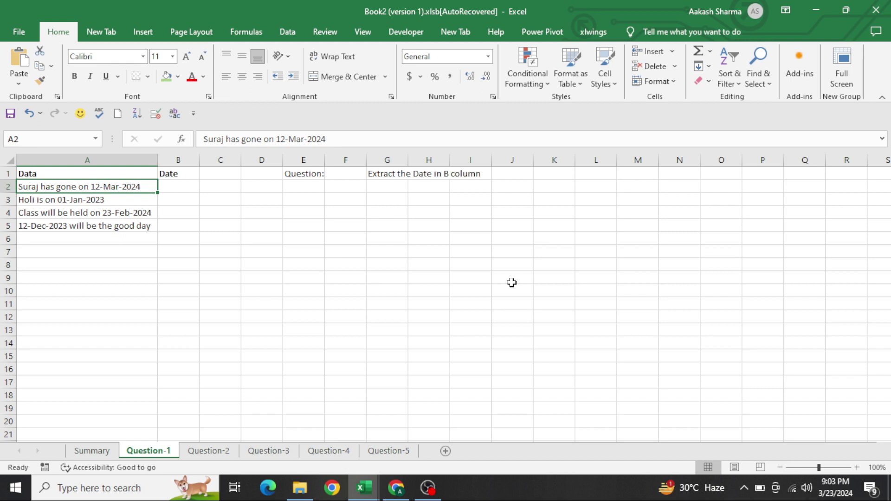
key("Right")
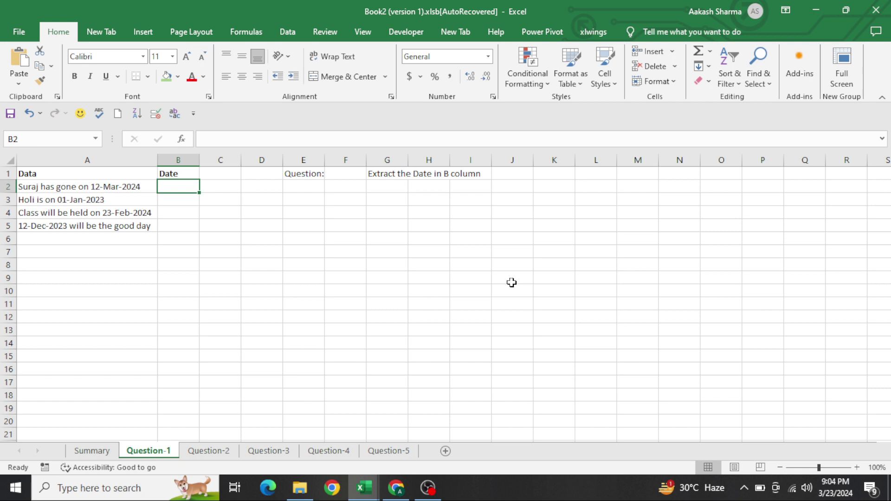
Step: Enter =MID(A2,SEARCH("??-???-????",A2),10) in B2 to extract 12-Mar-2024
type("=MID(")
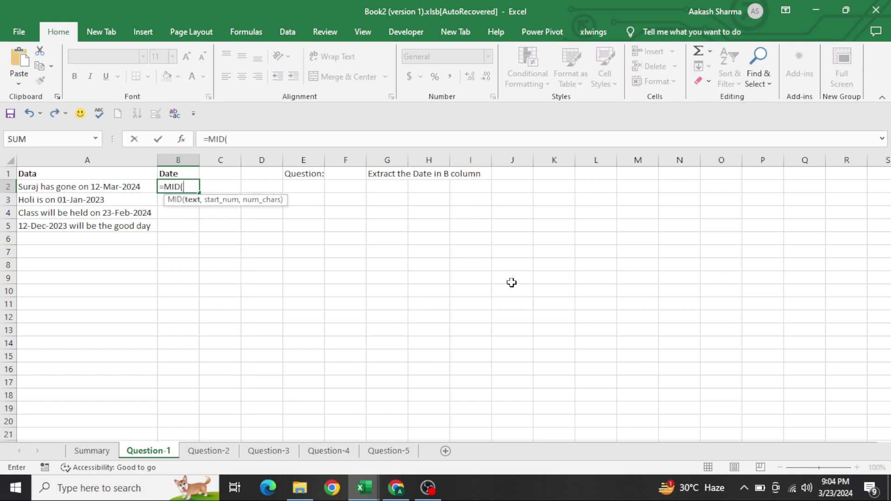
key("Left")
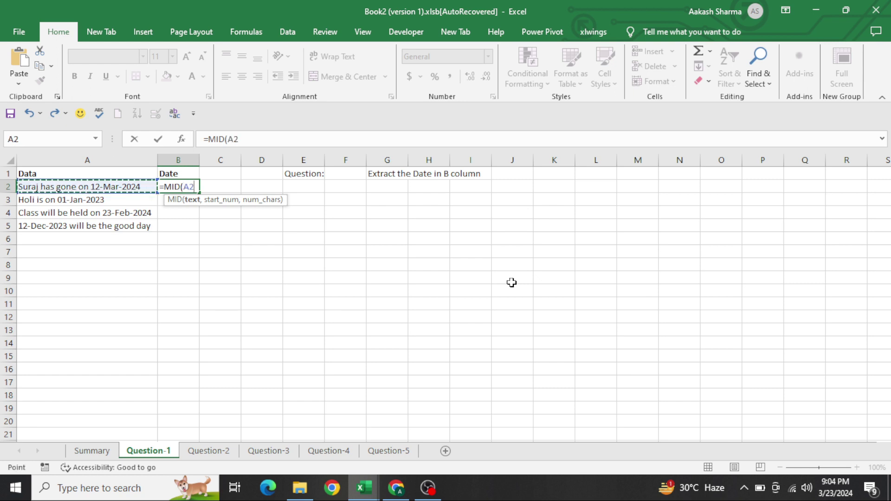
type(",")
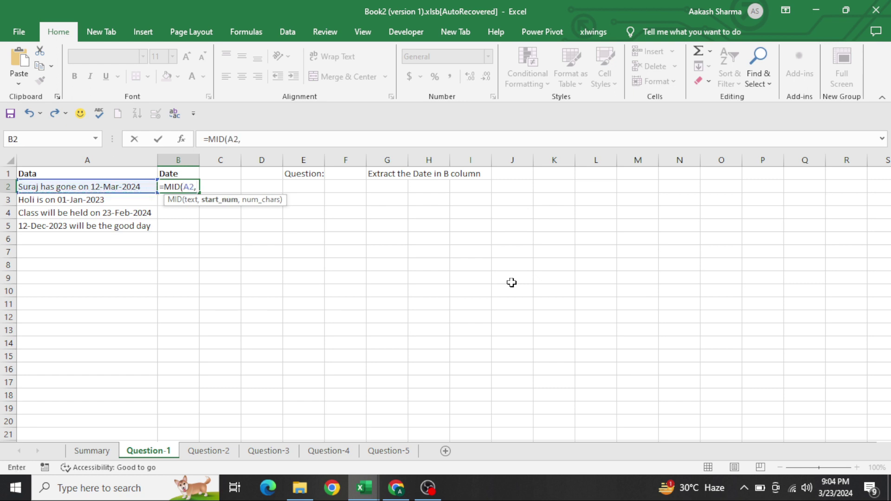
type("SE")
key("Tab")
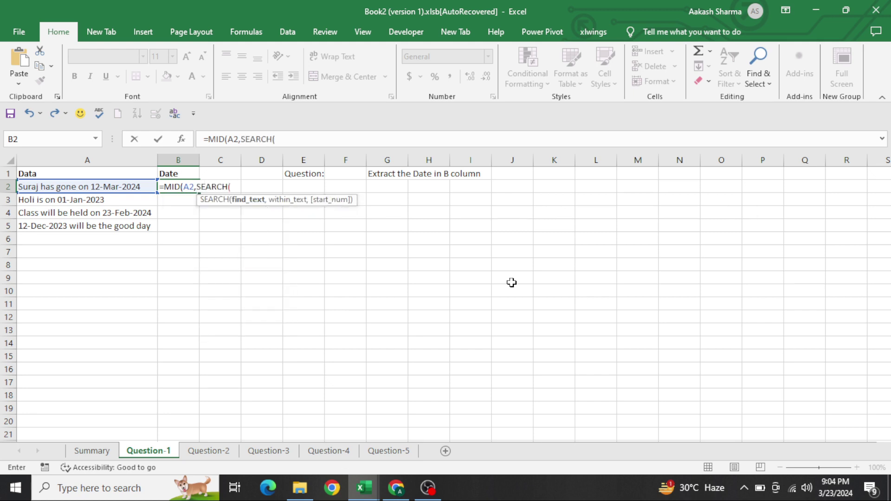
type("\"??-")
type("???-????")
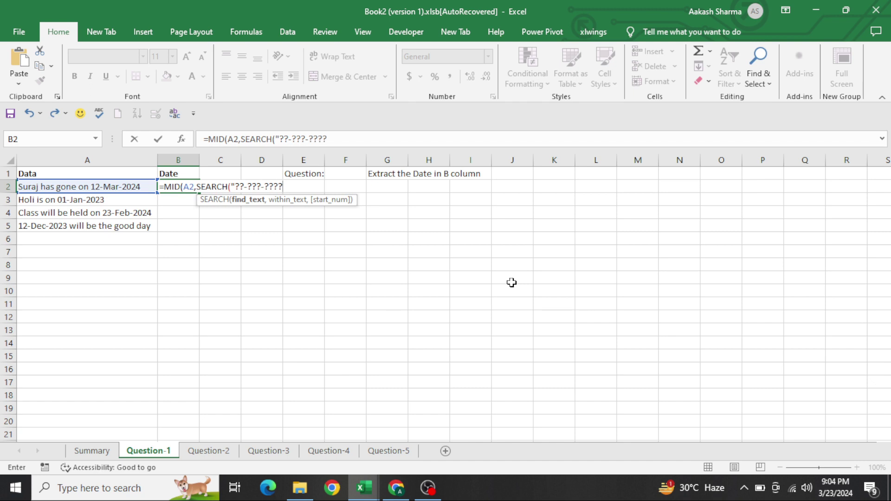
type("\",")
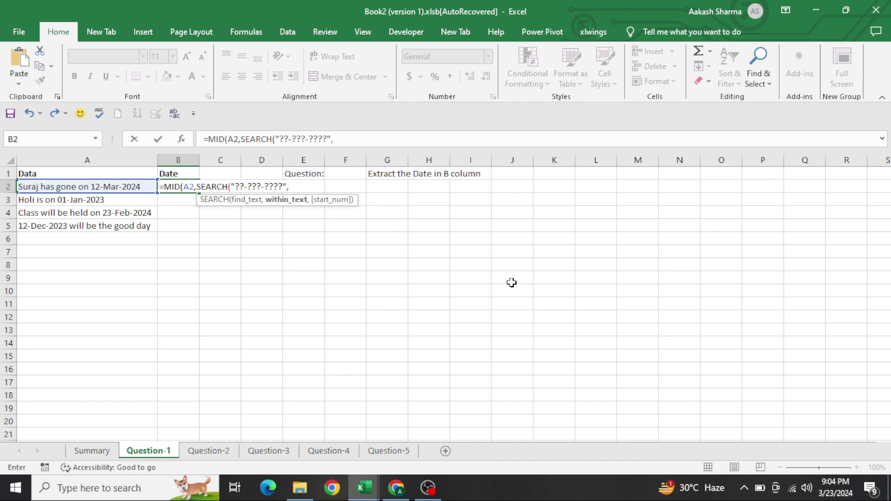
key("Left")
type("),")
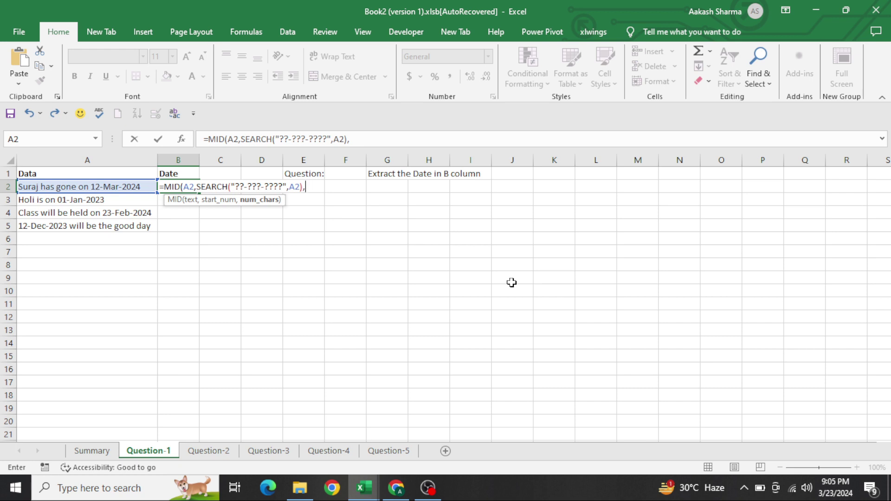
type("10)")
key("Return")
Step: Fill the date formula down through B5 and AutoFit column B
key("Up")
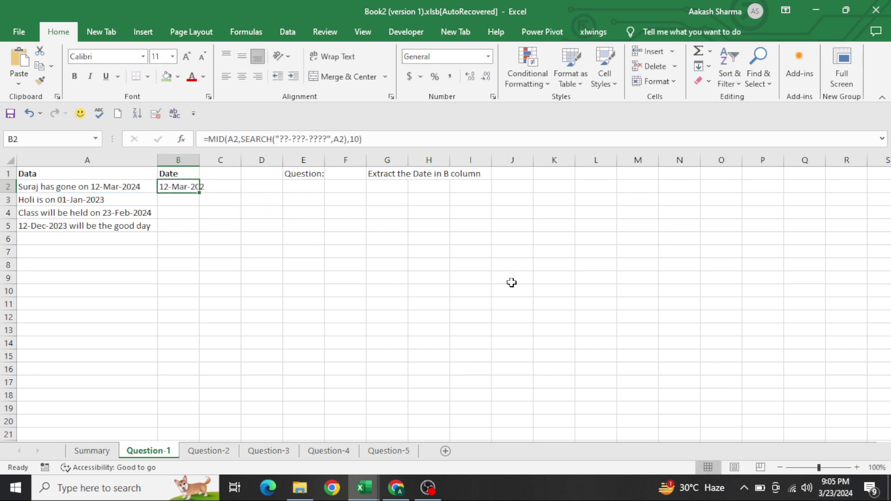
key("shift+Down")
key("shift+Down")
key("shift+Down")
key("ctrl+d")
key("alt+h")
key("o")
key("i")
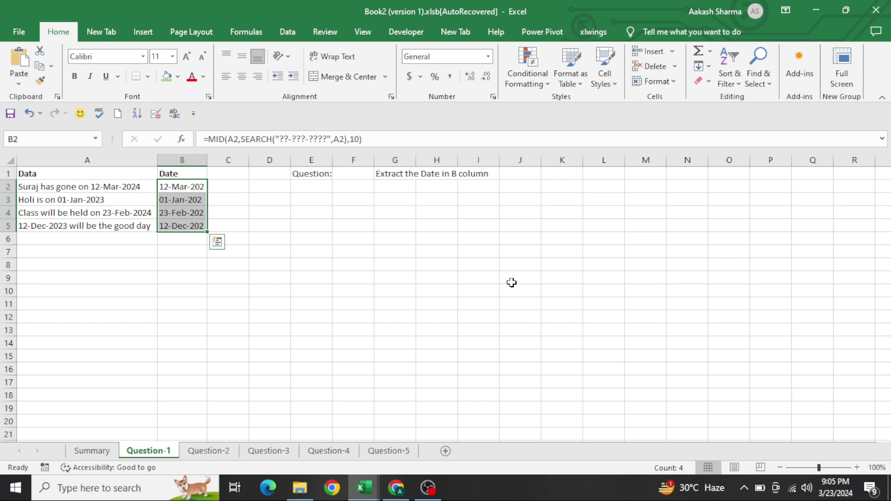
Step: Paste B2's formula text into C2 for reference, then go to Question-2
key("shift+BackSpace")
key("F2")
key("Escape")
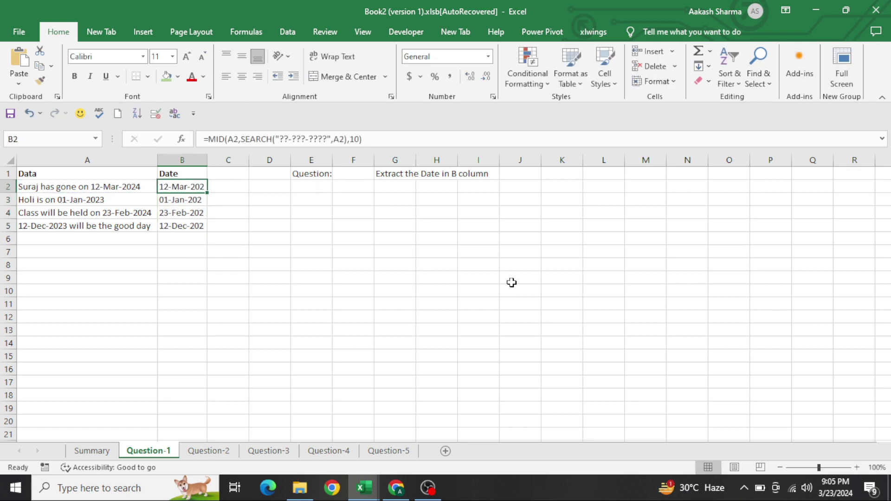
key("Right")
type("=MID(A2,SEARCH(\"??-???-????\",A2),10)")
key("Return")
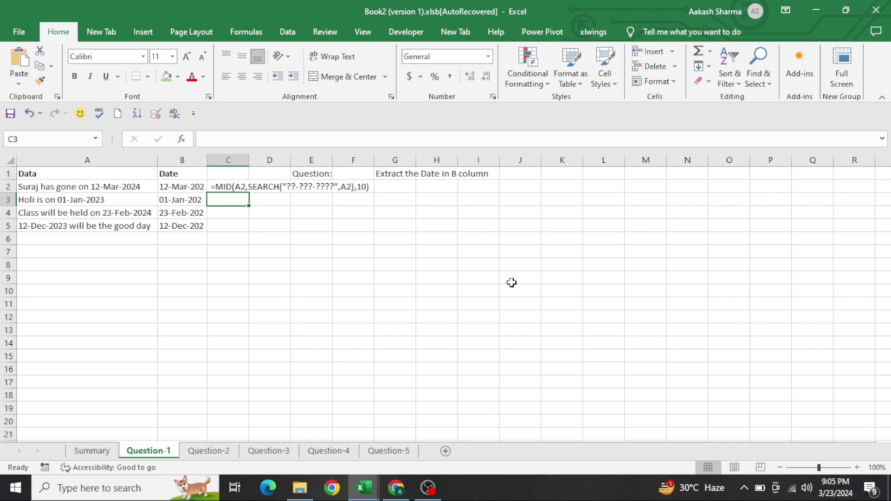
key("ctrl+Page_Down")
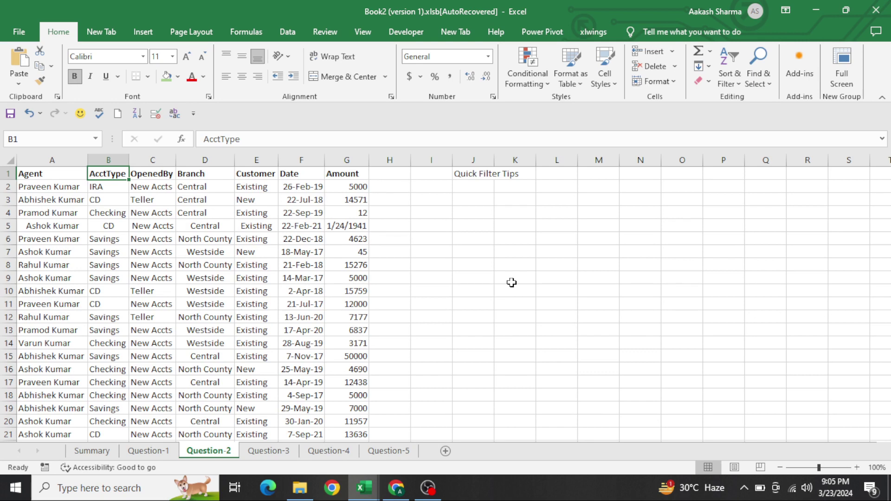
key("ctrl+shift+Down")
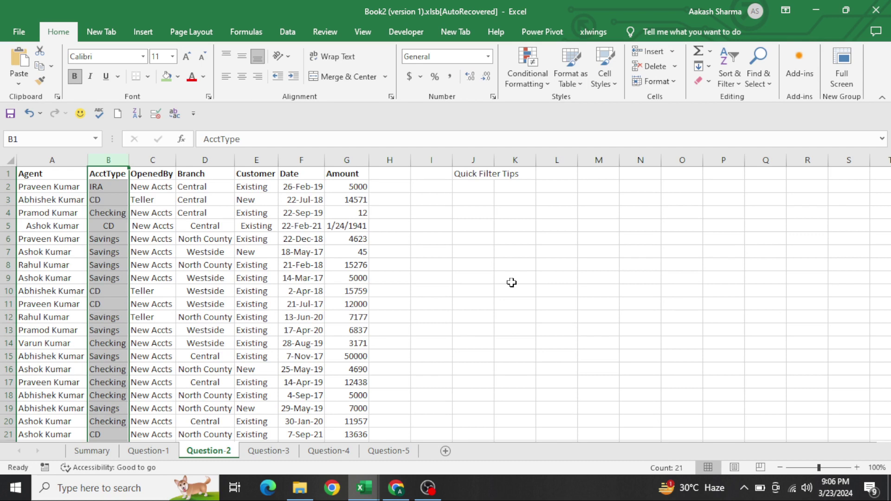
key("ctrl+shift+Up")
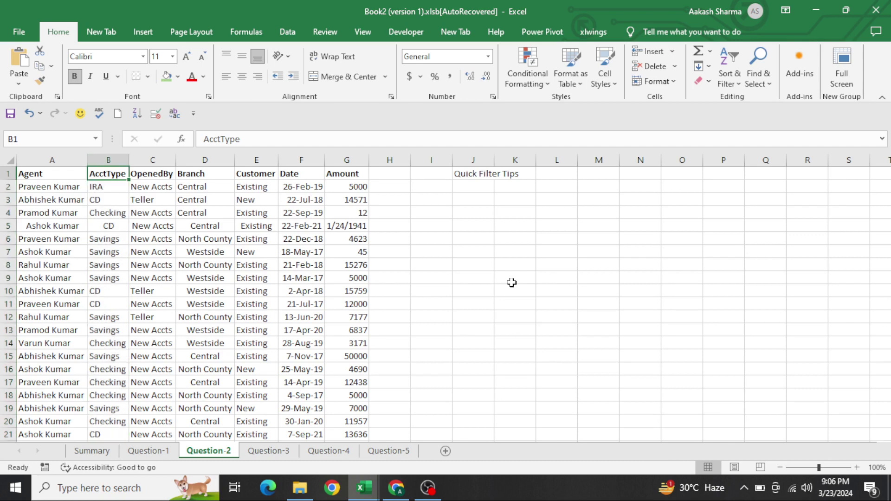
key("ctrl+shift+l")
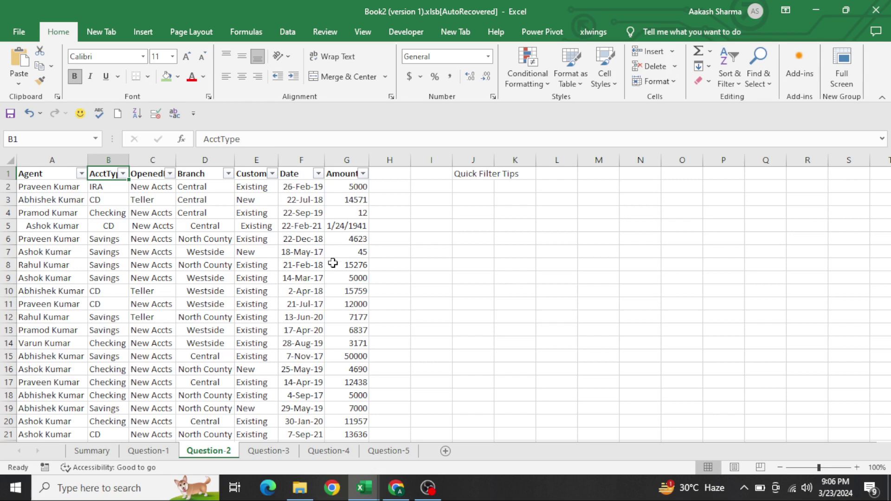
left_click(123, 174)
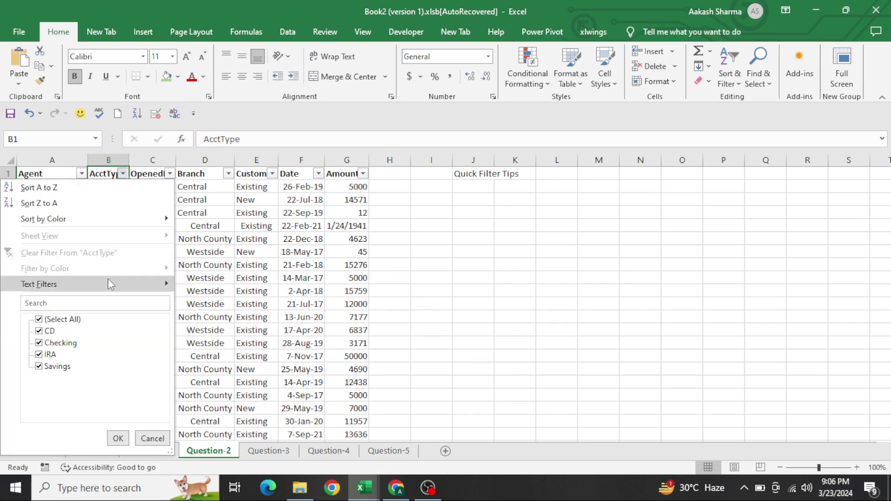
left_click(39, 320)
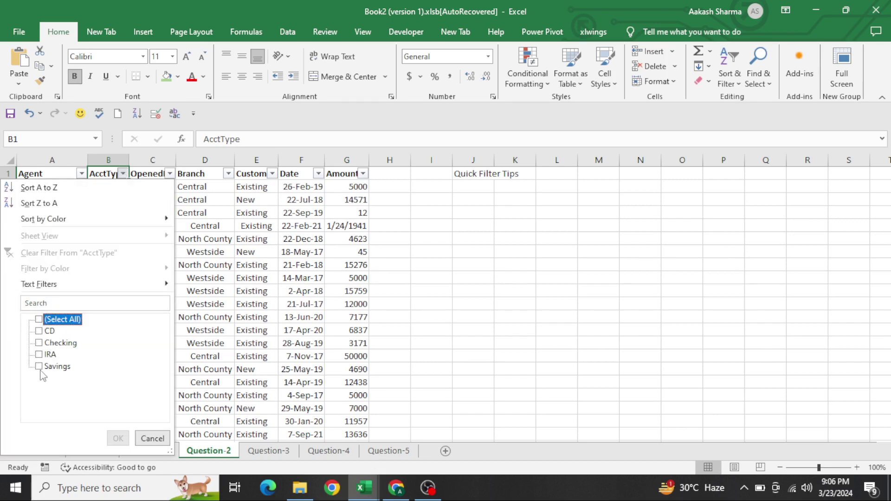
left_click(40, 368)
left_click(117, 438)
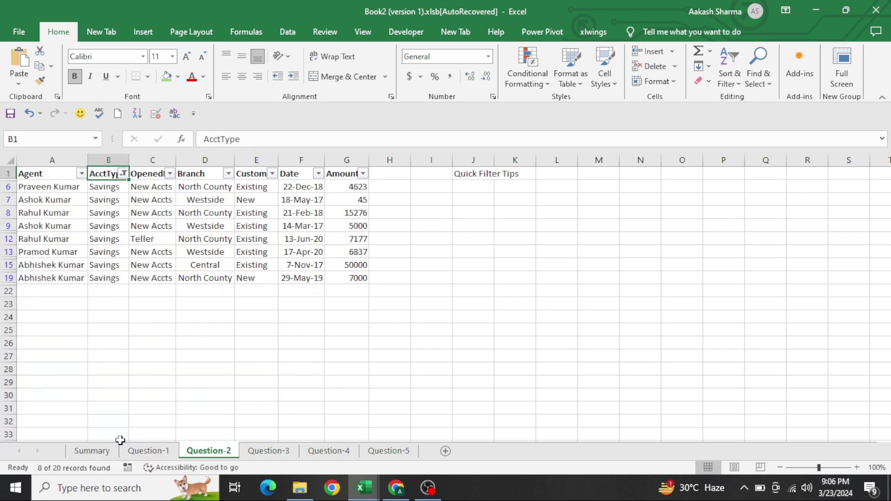
key("Down")
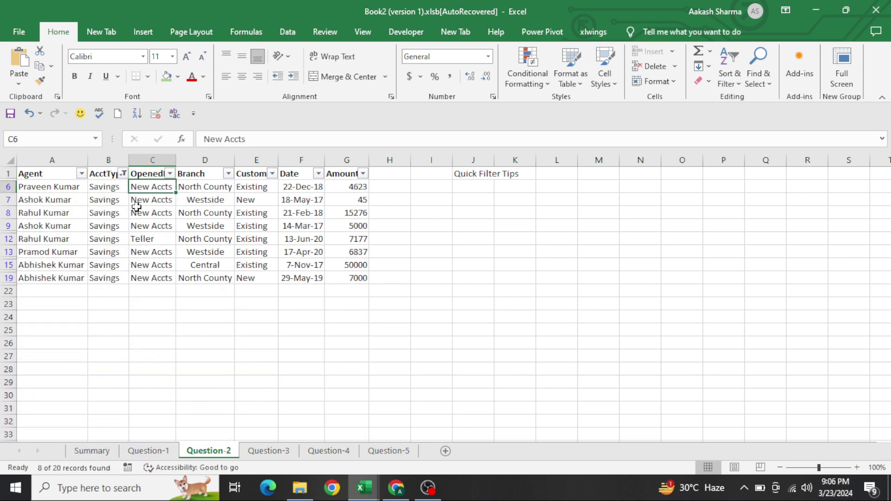
key("ctrl+shift+Down")
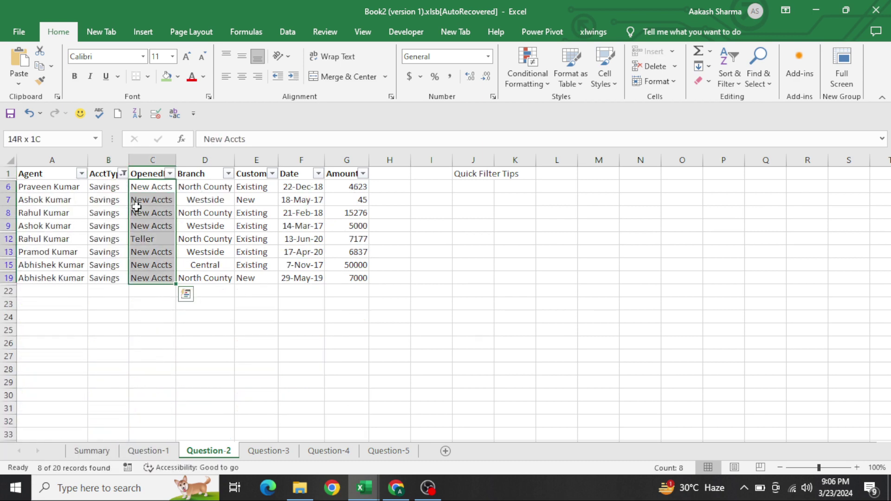
key("ctrl+Up")
key("ctrl+shift+l")
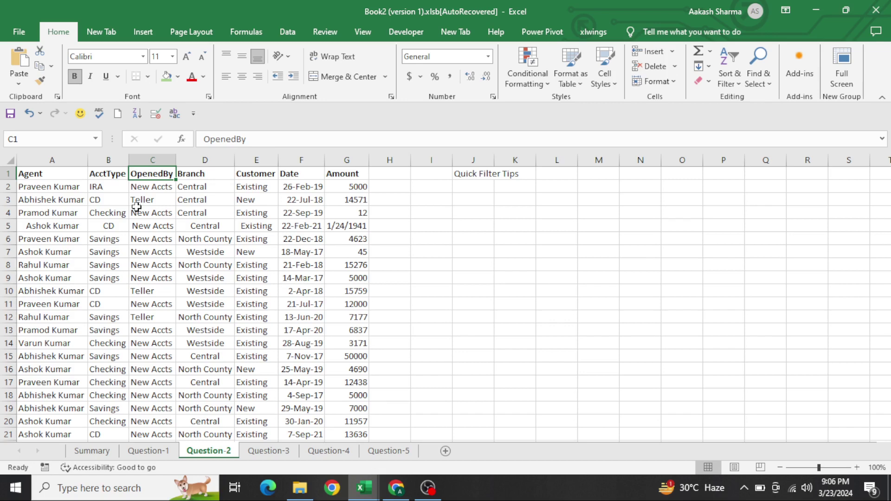
Step: Filter the table by B6's Savings value, leaving 8 of 20 records visible
left_click(110, 245)
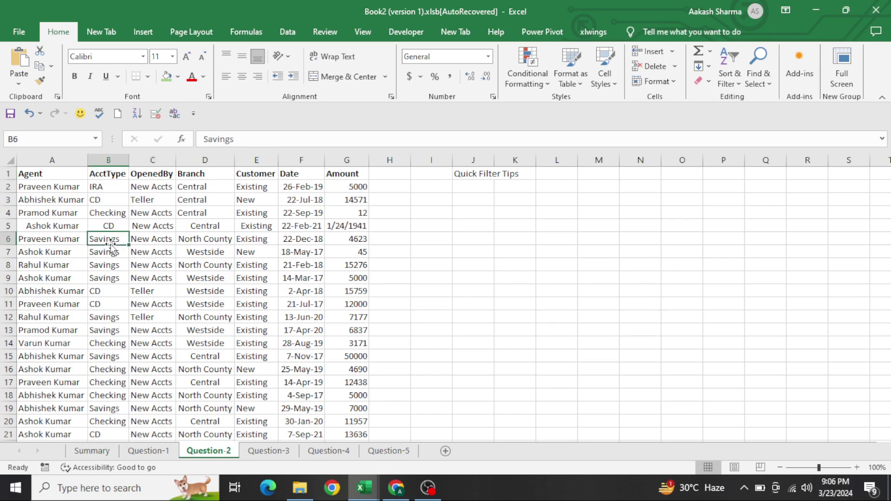
right_click(106, 241)
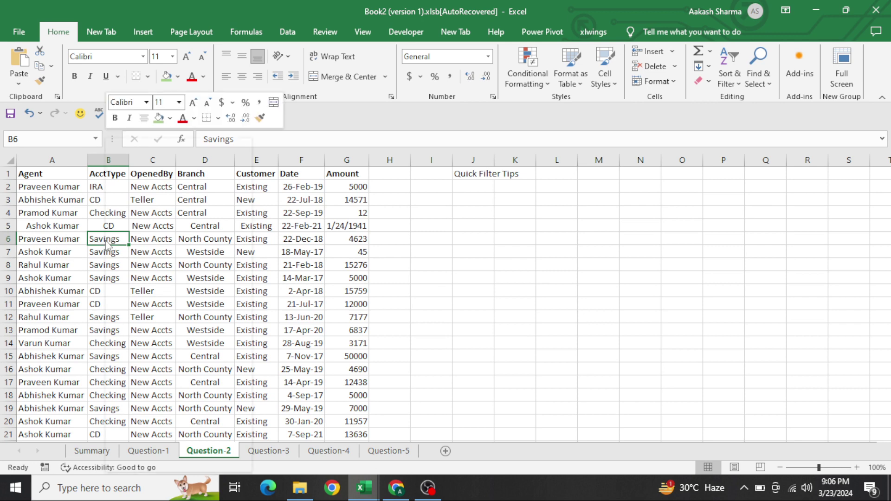
mouse_move(181, 352)
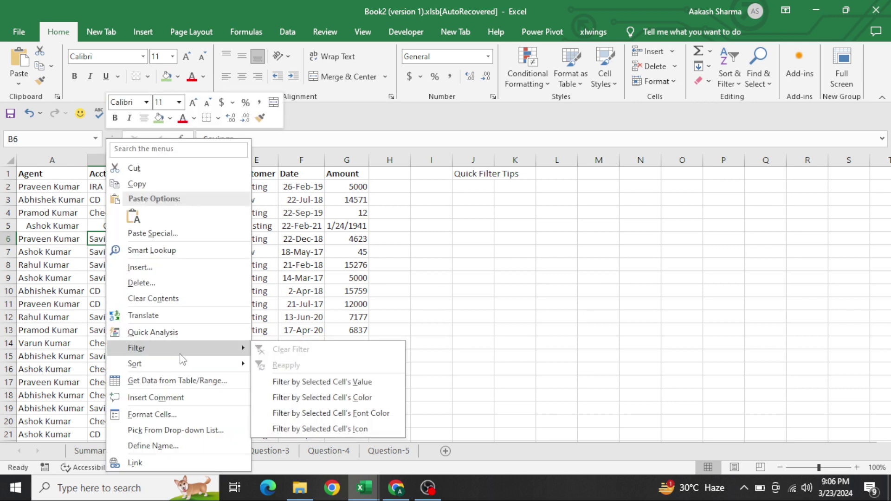
left_click(350, 385)
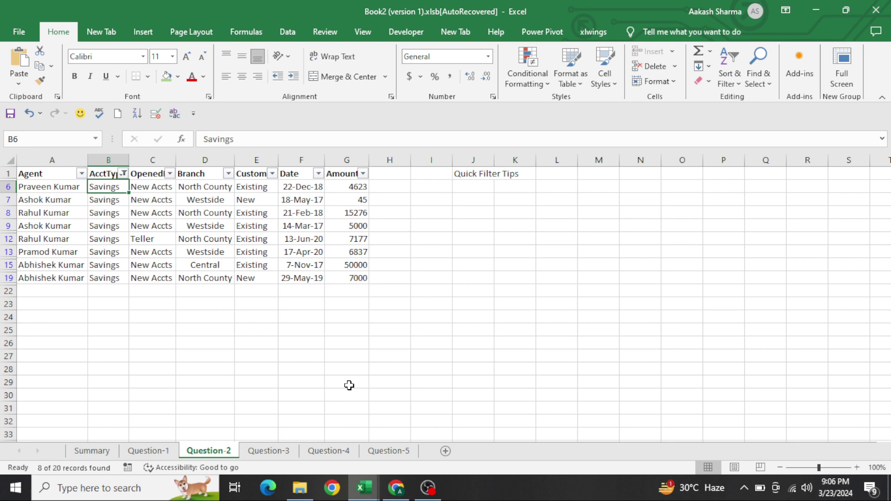
Step: Clear the filter, refilter by Savings cell B7's value, then go to Question-3
key("ctrl+shift+l")
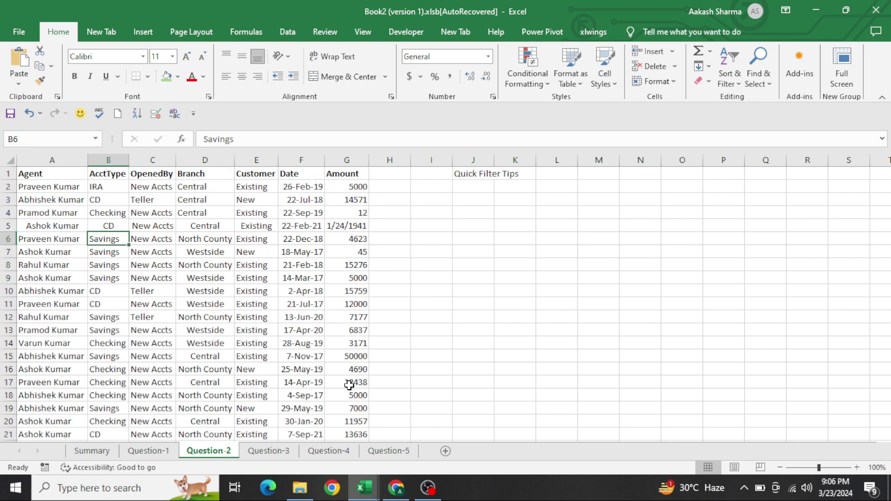
key("ctrl+Up")
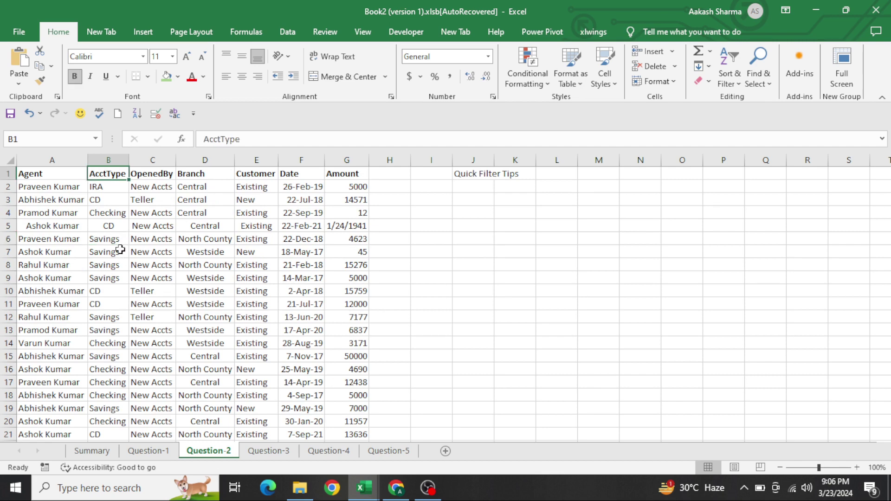
right_click(116, 251)
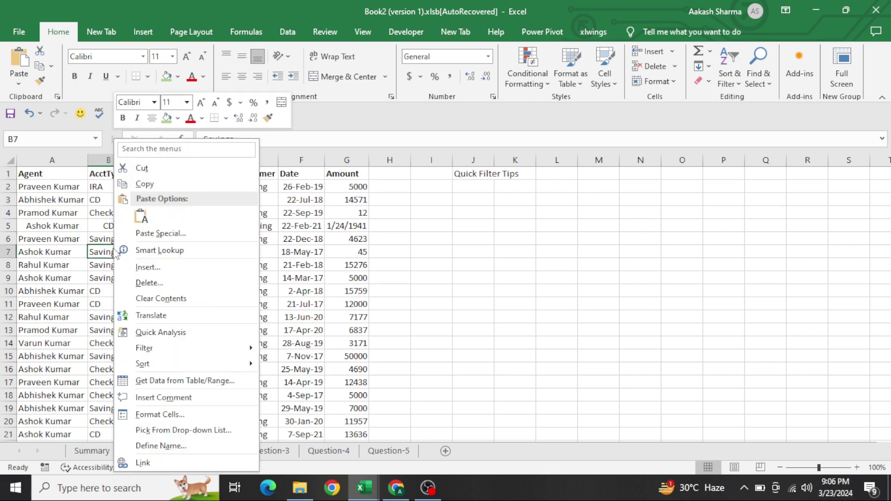
mouse_move(217, 344)
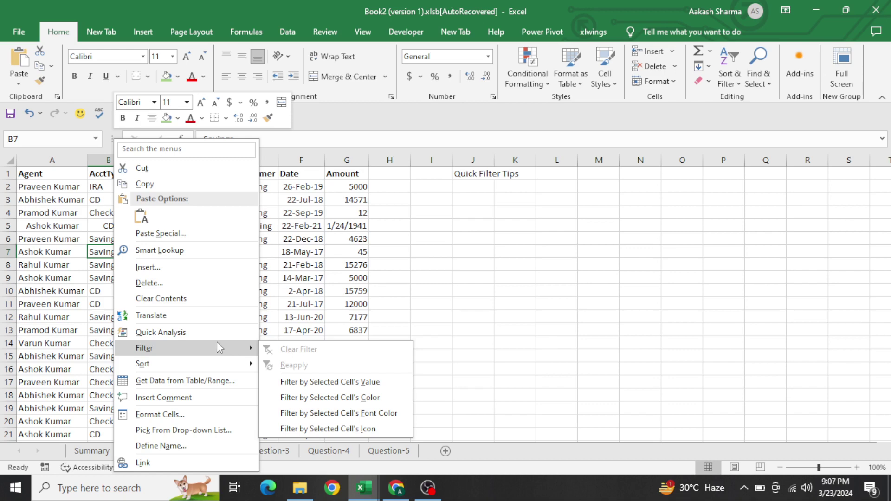
left_click(328, 382)
left_click(266, 328)
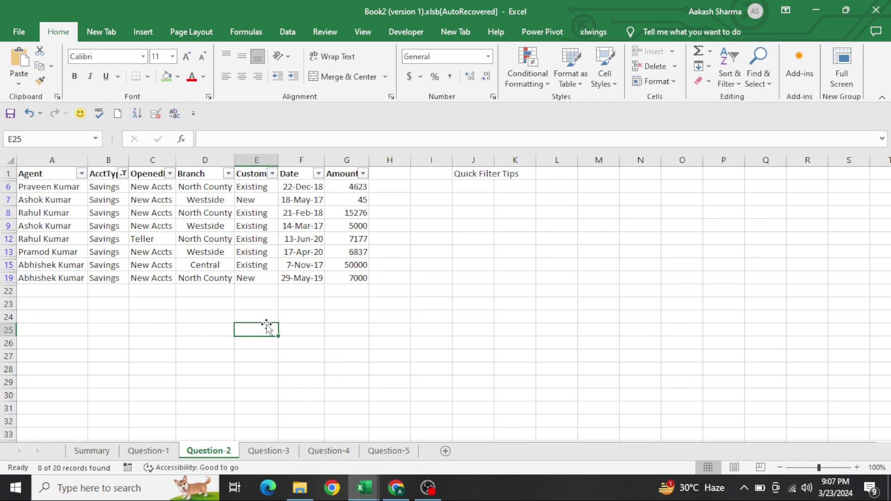
key("ctrl+Page_Down")
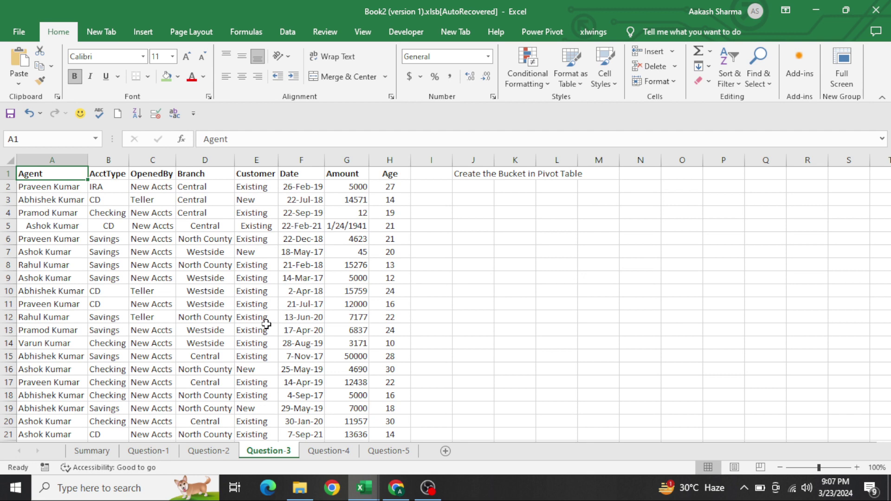
key("ctrl+a")
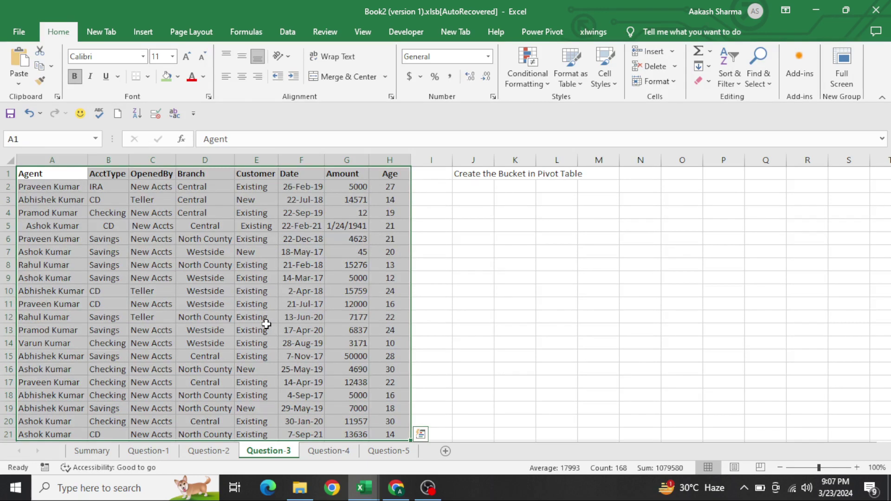
key("ctrl+Home")
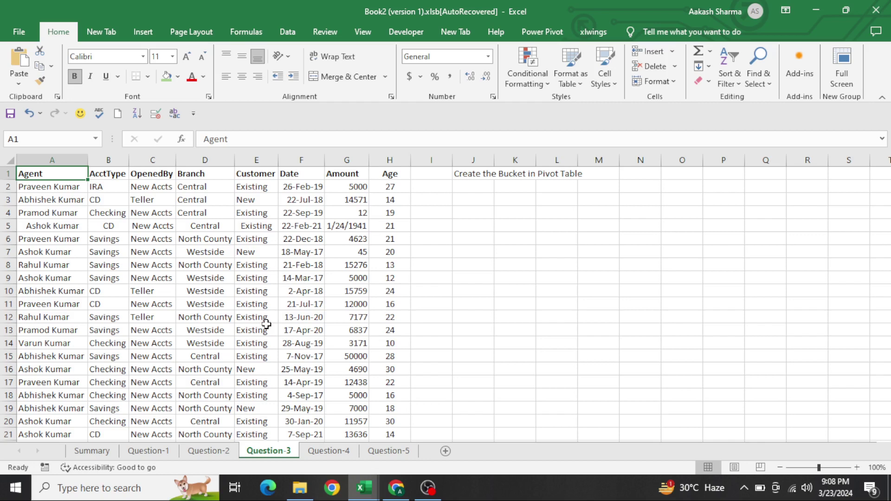
key("ctrl+Right")
key("Right")
key("Down")
key("Down")
key("Right")
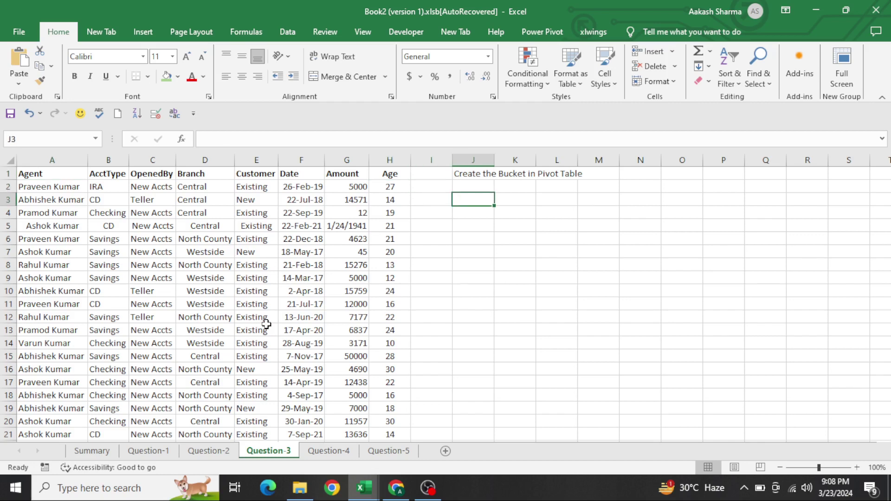
type("5-10")
key("Return")
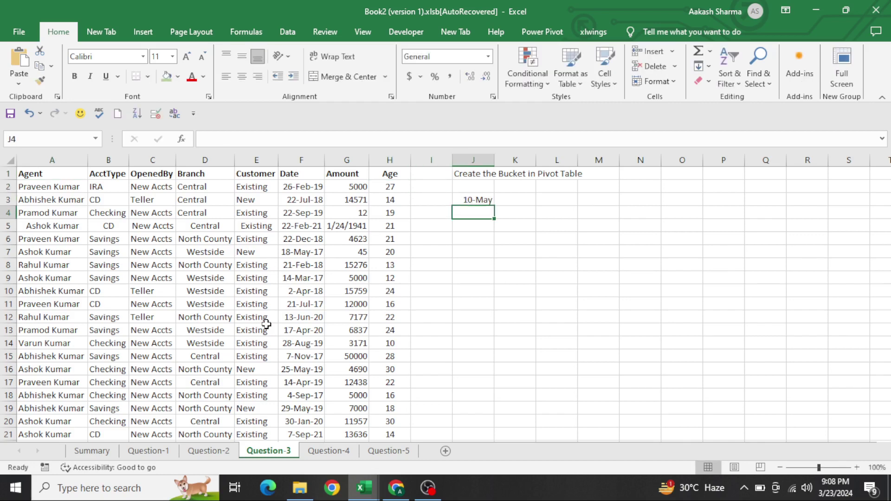
key("Up")
key("BackSpace")
type("'5-")
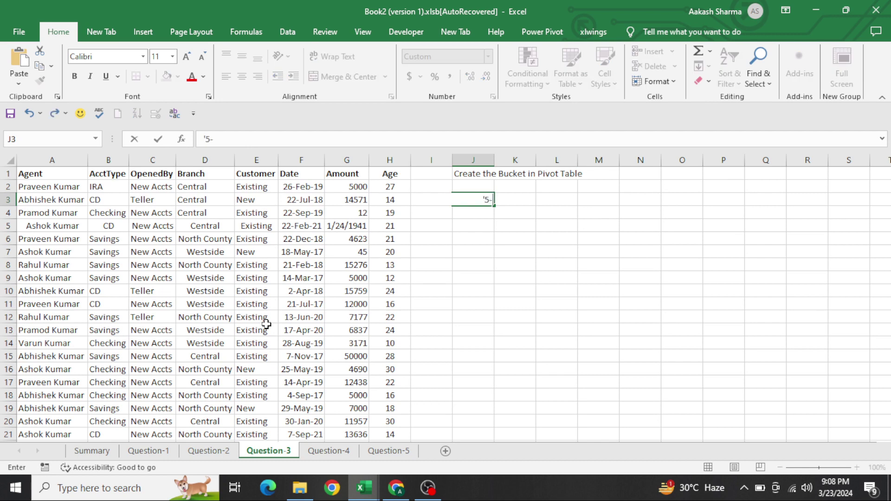
type("10")
key("Return")
key("Up")
key("Right")
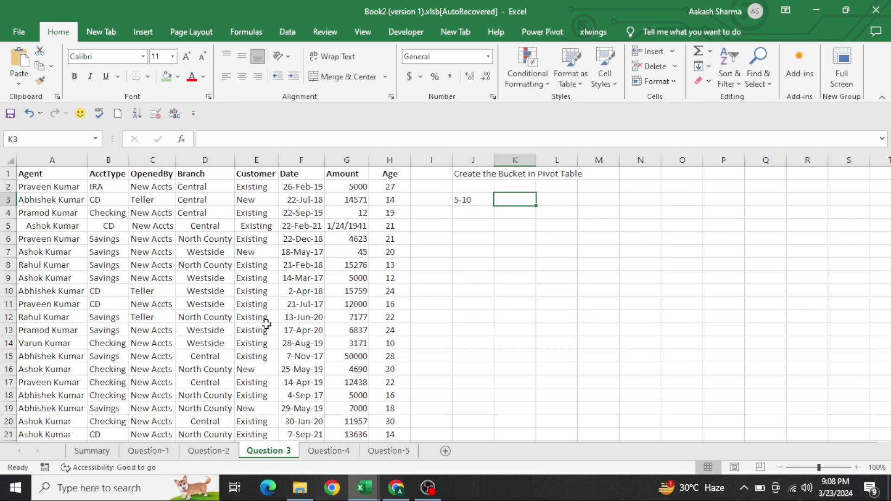
type("4")
key("Return")
key("Left")
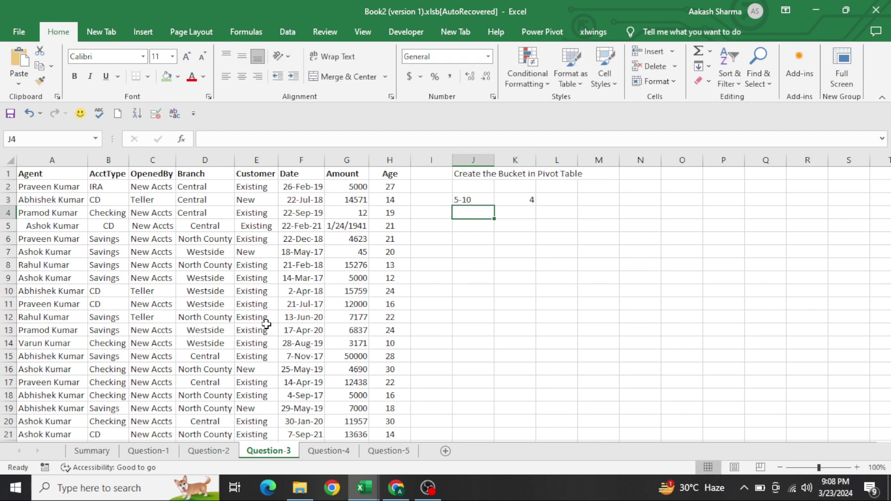
type("11")
key("Escape")
type("'11")
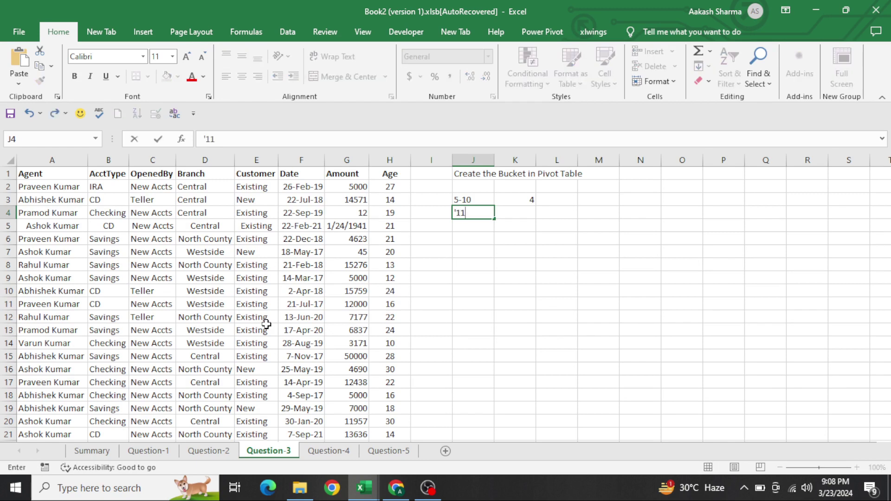
type("-15")
key("Return")
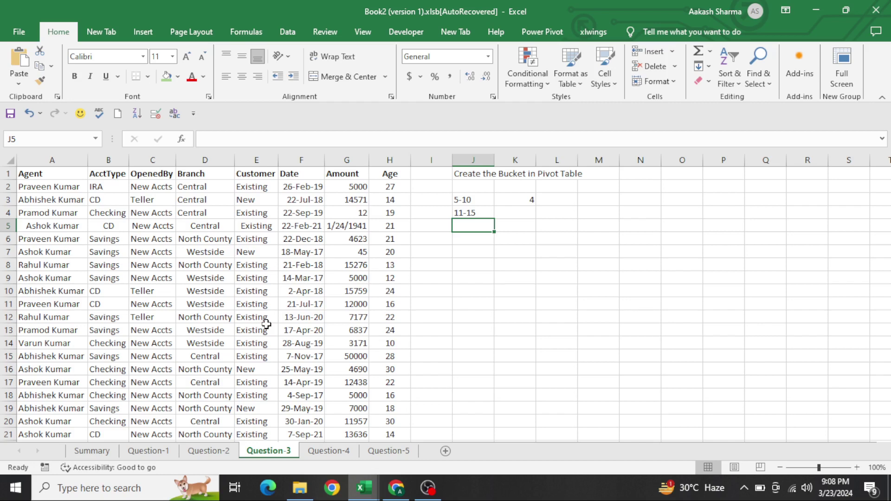
key("Up")
key("Up")
key("Up")
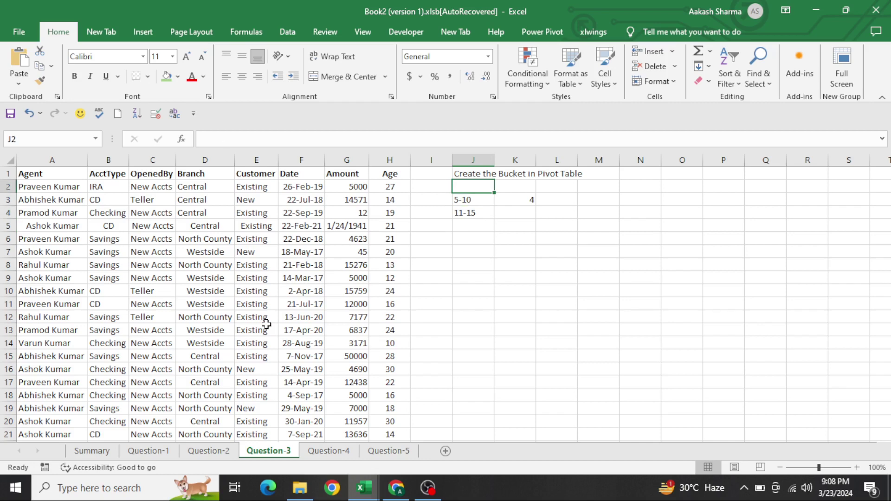
key("shift+Down")
key("shift+Down")
key("shift+Down")
key("shift+Right")
key("Delete")
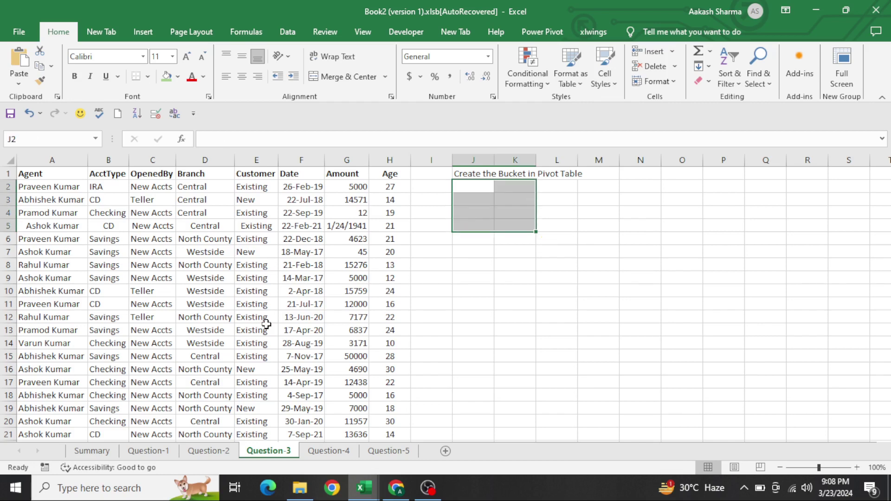
key("ctrl+Left")
key("ctrl+Left")
Step: Create a pivot table from the Question-3 data on the existing sheet at J3
key("ctrl+a")
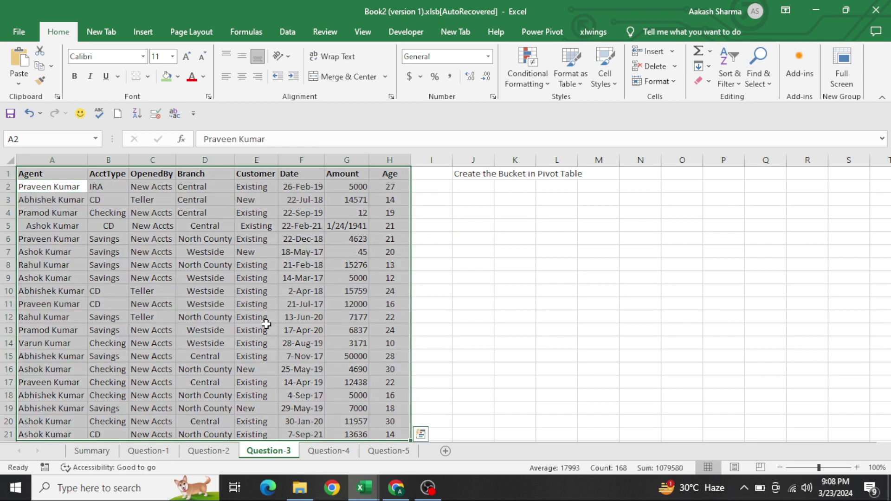
key("alt+n")
key("v")
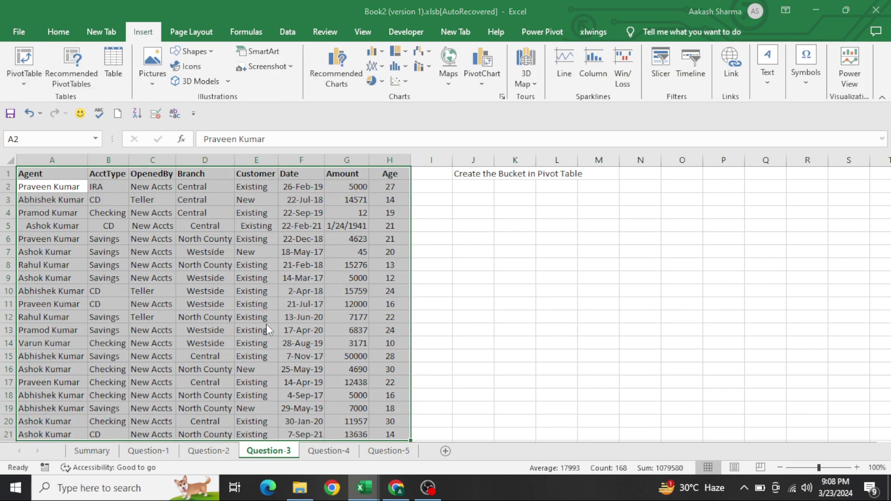
key("t")
left_click(136, 264)
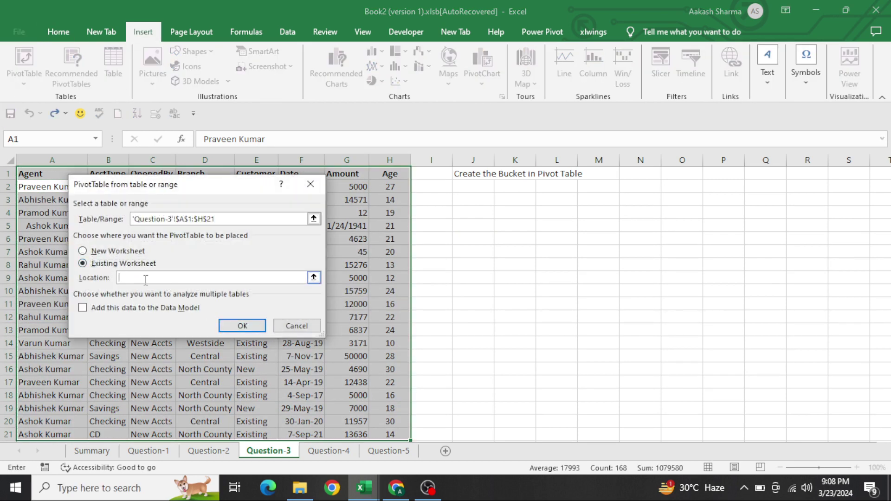
left_click(484, 199)
key("Return")
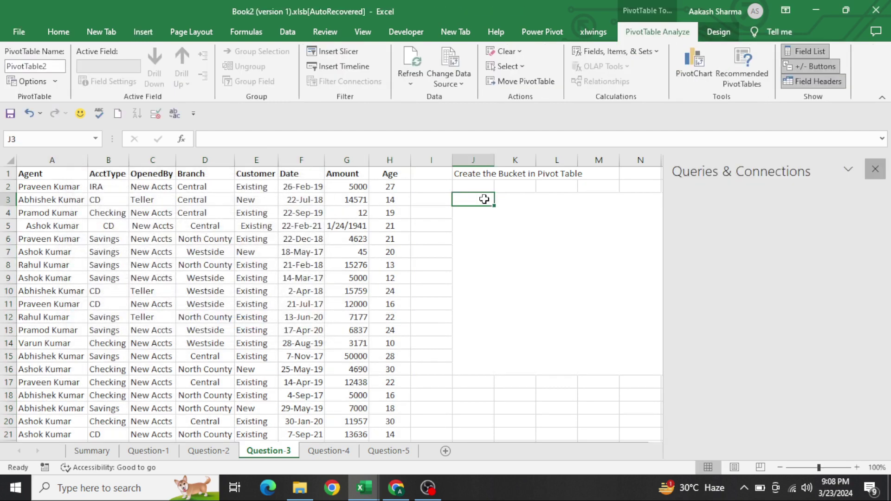
Step: Put Age in Rows and Agent in Values, then close the field list
scroll(780, 271, "down", 2)
left_click_drag(702, 283, 722, 414)
scroll(728, 284, "up", 2)
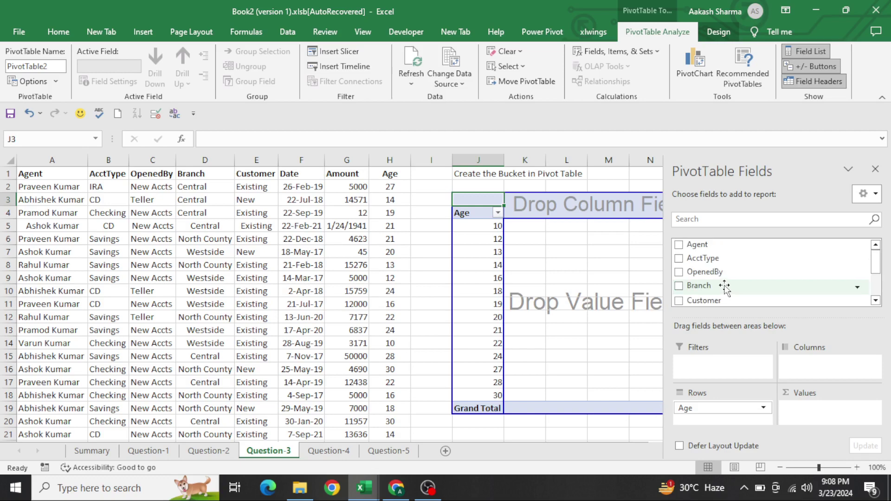
left_click_drag(696, 244, 819, 410)
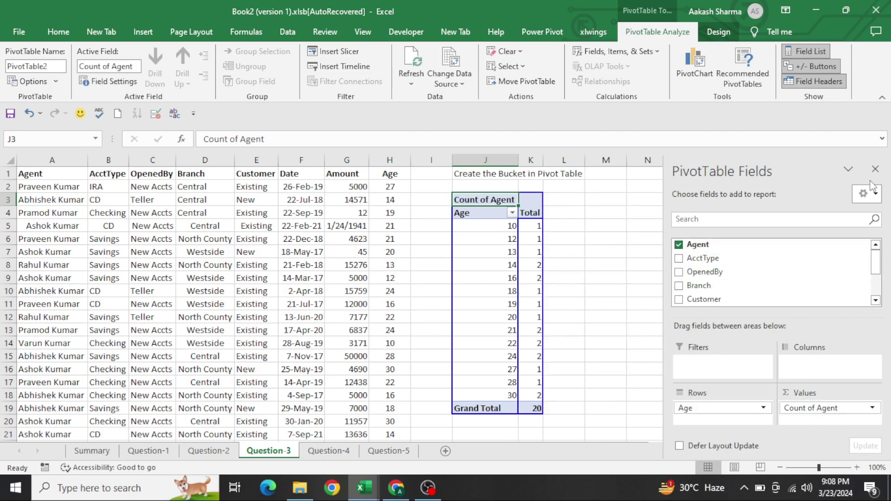
left_click(875, 173)
left_click(683, 235)
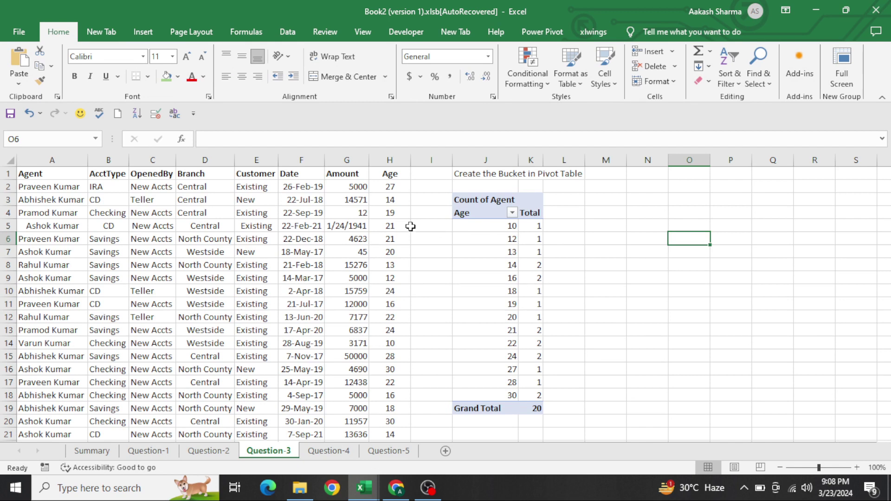
Step: Select the age 13 item in the pivot and open Group Field for Age
left_click(465, 227)
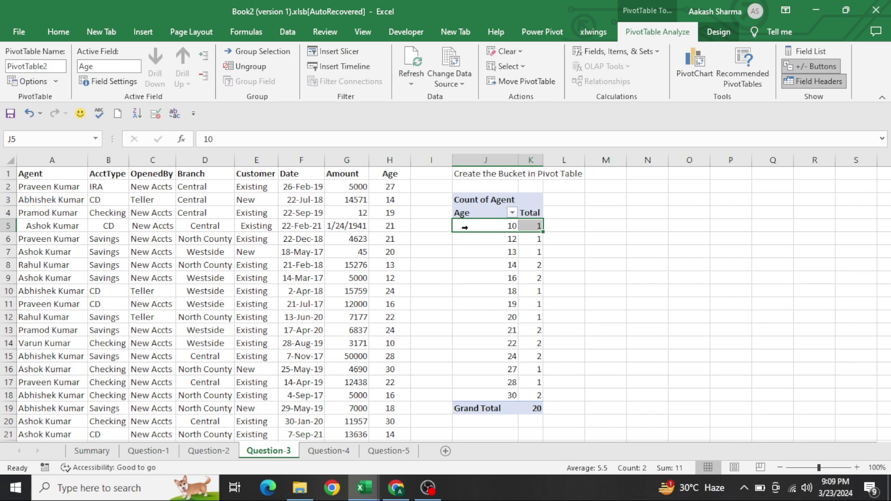
left_click(419, 237)
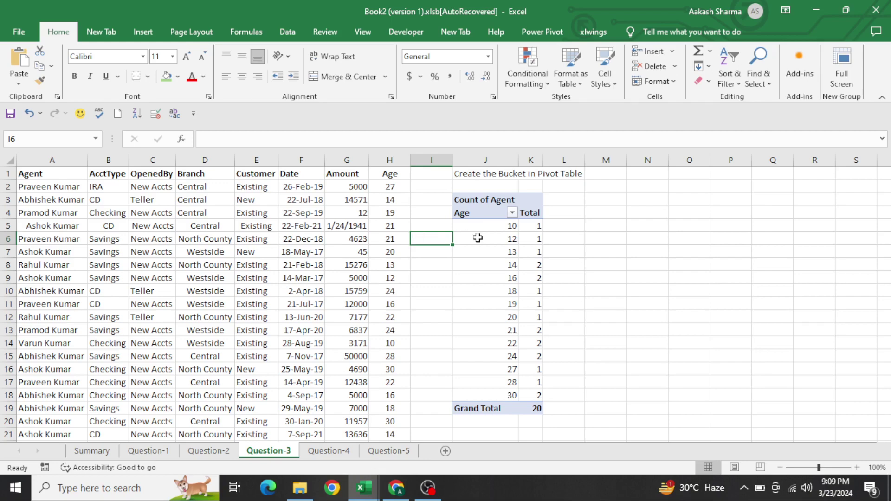
left_click(494, 246)
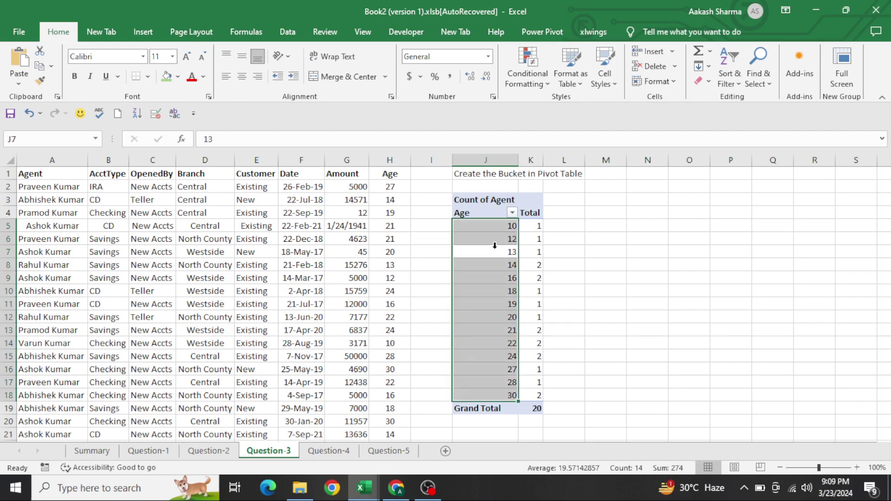
left_click(485, 252)
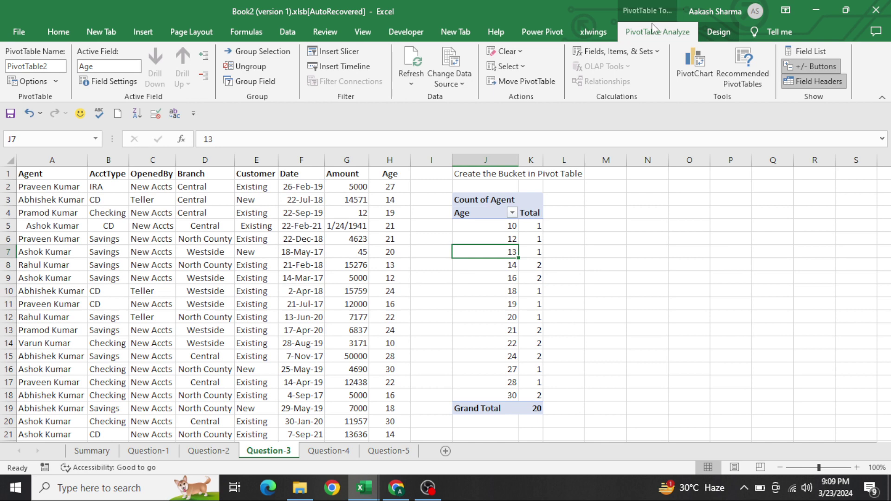
left_click(258, 81)
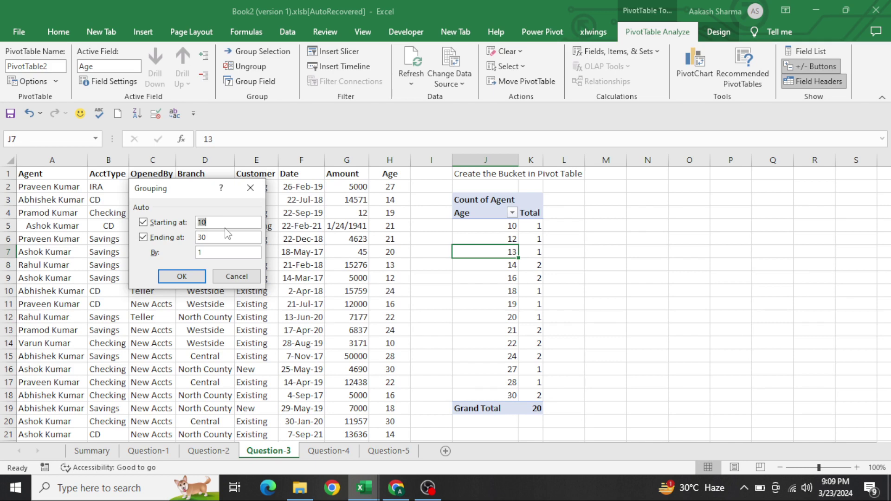
Step: Set grouping Starting at 5 and By 5, giving buckets 10-14, 15-19, 20-24, 25-30
key("BackSpace")
type("5")
left_click(218, 252)
key("BackSpace")
type("5")
left_click(182, 276)
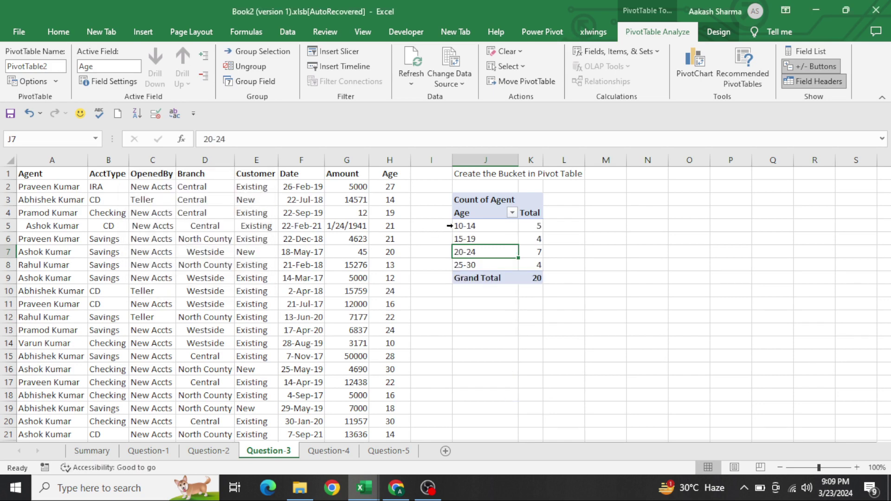
left_click(464, 226)
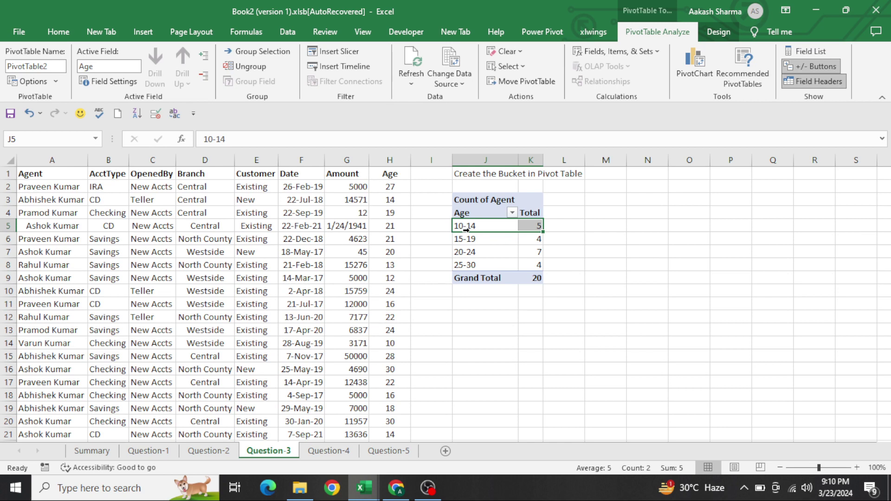
key("ctrl+z")
key("ctrl+shift+Down")
left_click(482, 239)
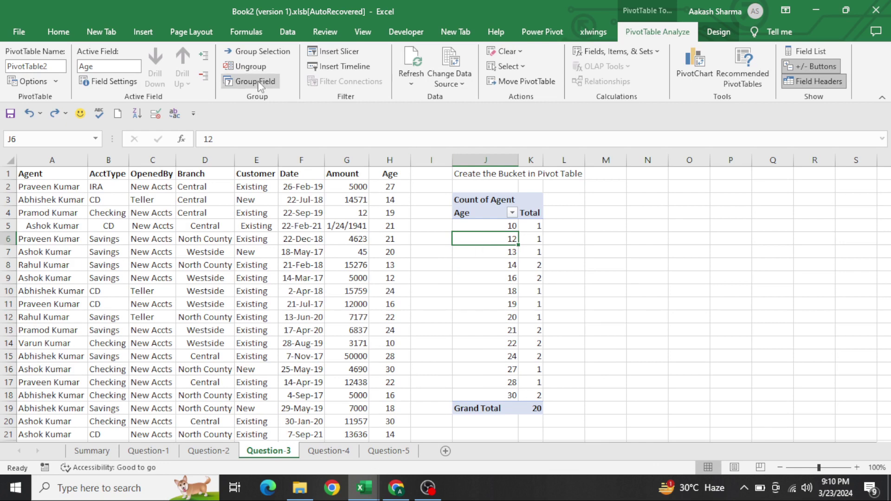
left_click(259, 83)
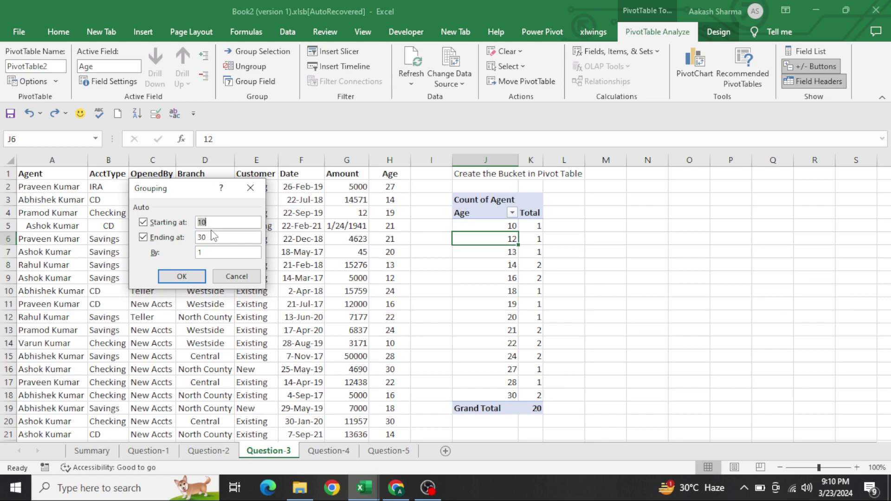
type("5")
double_click(217, 255)
key("BackSpace")
type("5")
left_click(199, 273)
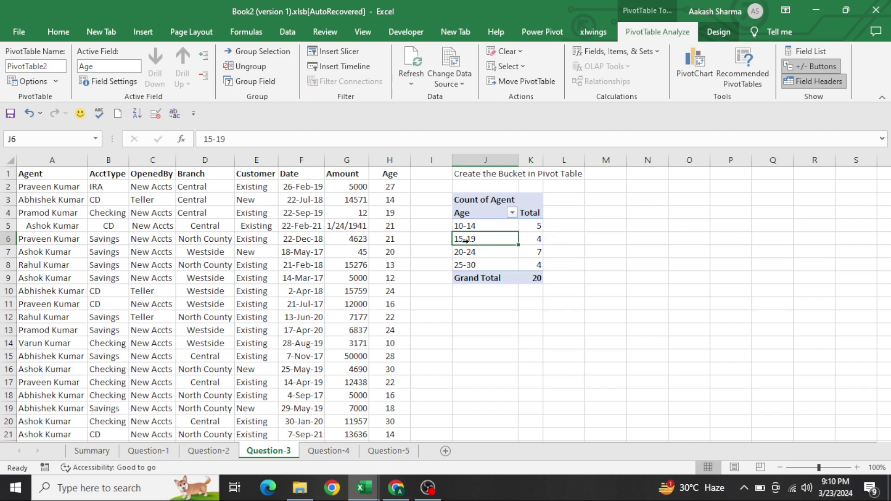
left_click(537, 239)
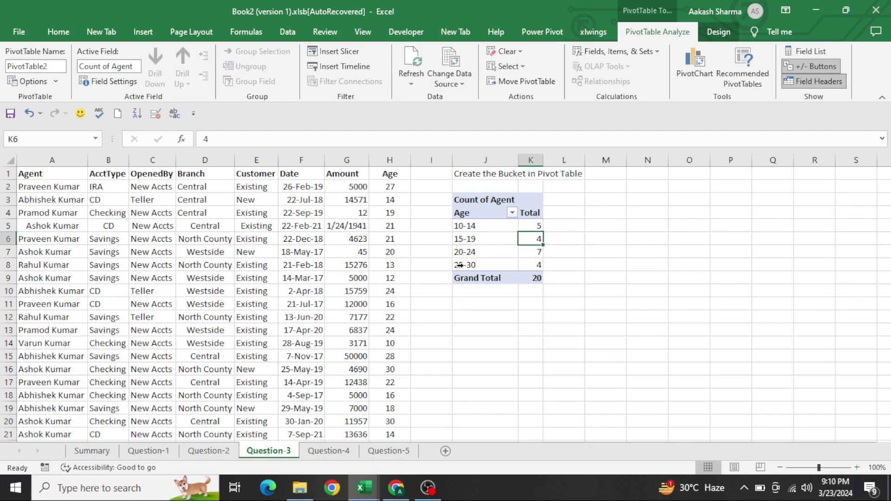
left_click(541, 257)
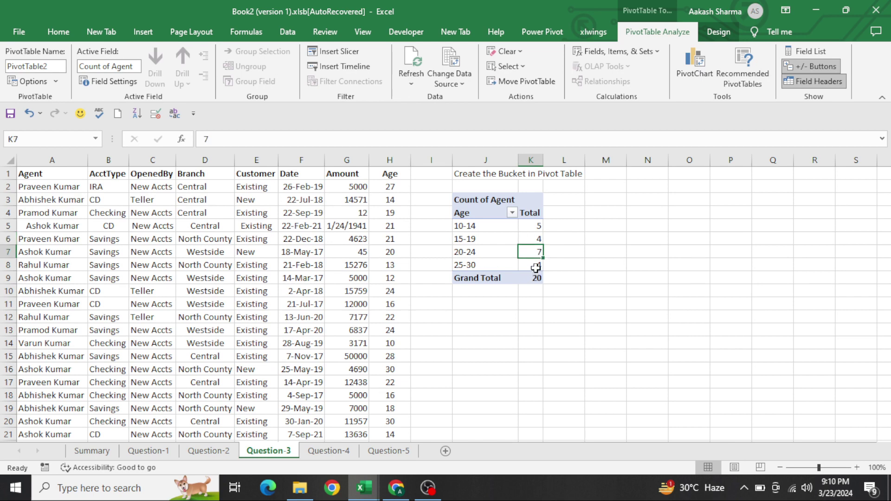
left_click(535, 268)
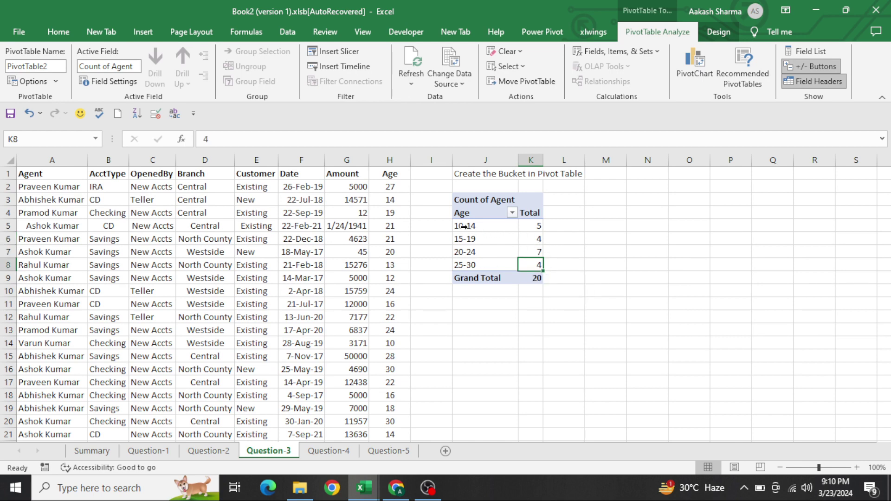
left_click_drag(491, 228, 538, 275)
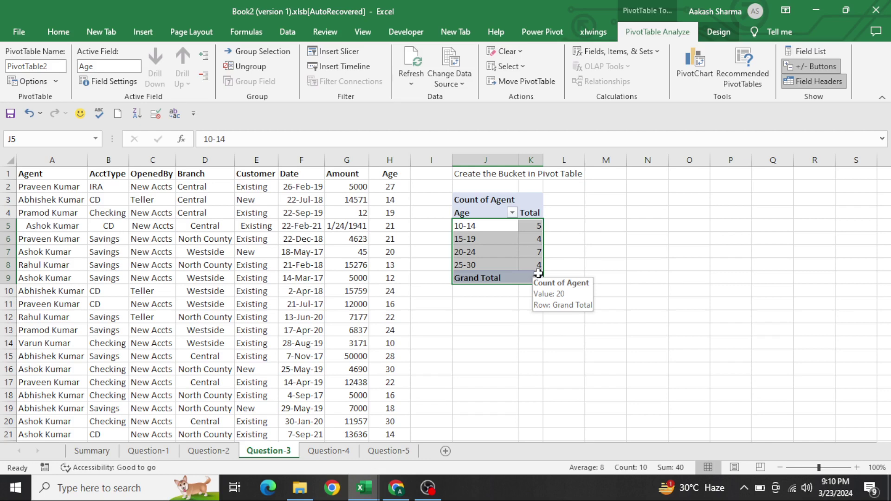
left_click(595, 261)
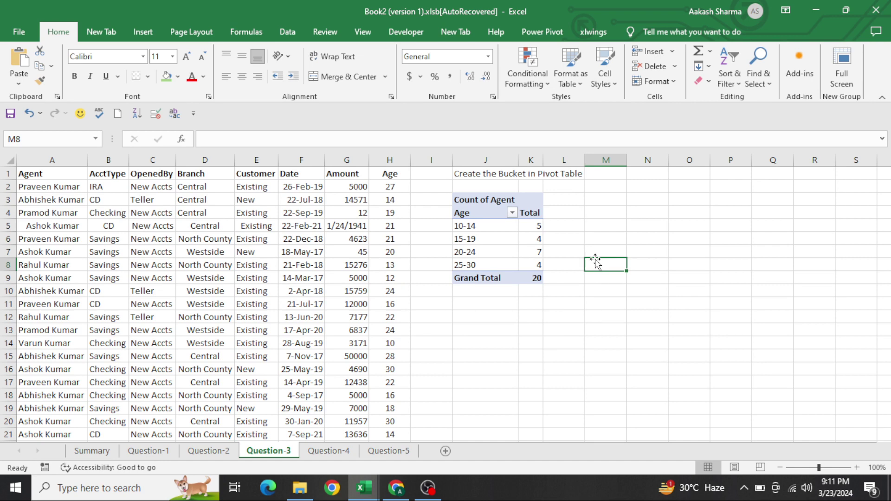
Step: Go to Question-4 and review the three comma-separated Location rows and column D's output list
key("ctrl+Page_Down")
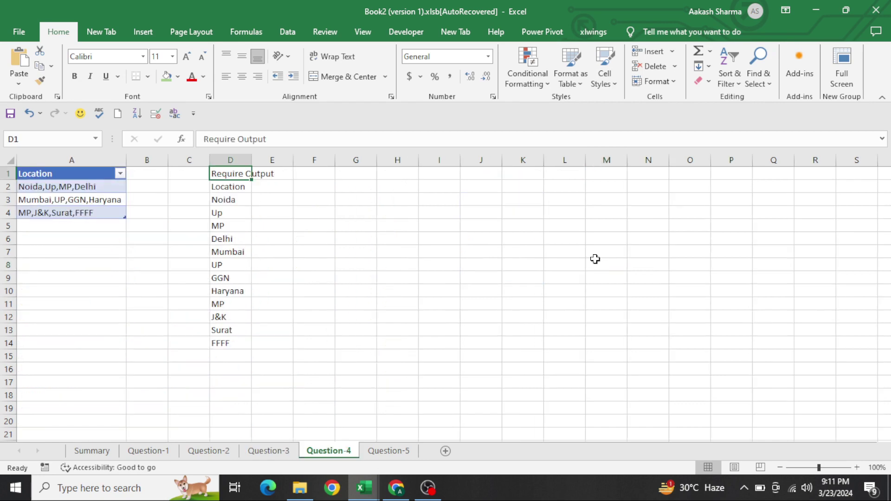
key("ctrl+Left")
key("ctrl+shift+Down")
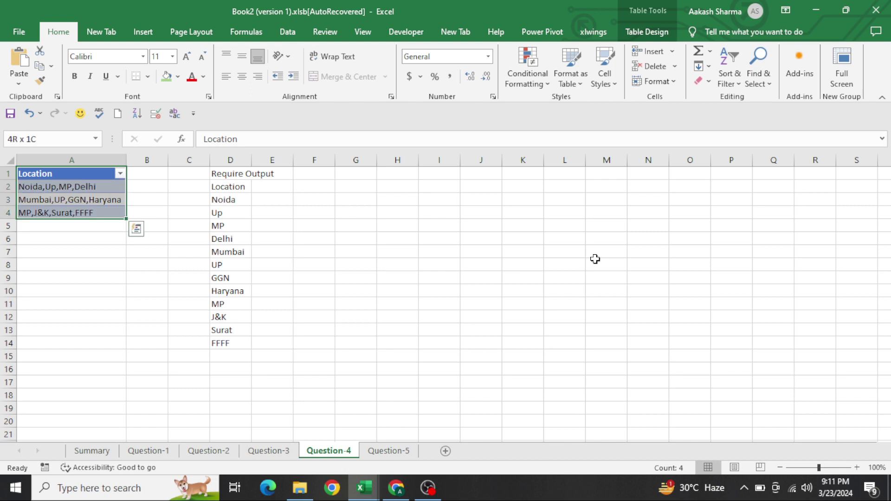
key("Down")
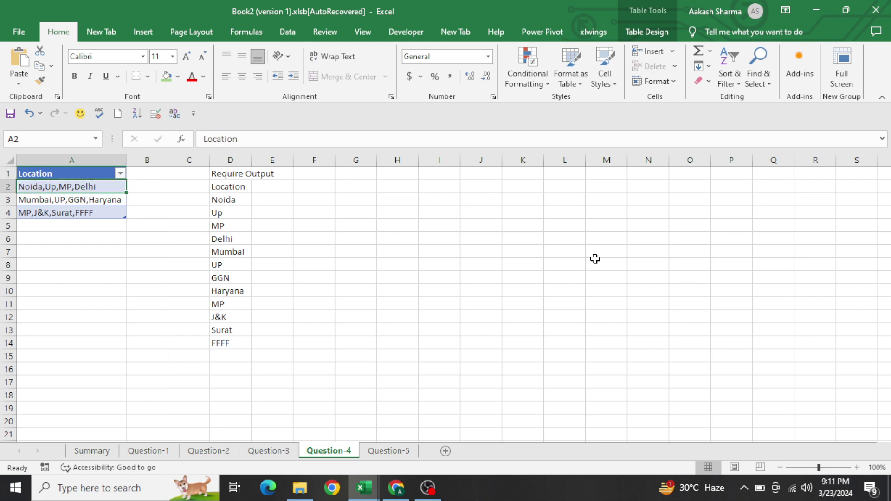
key("ctrl+shift+Down")
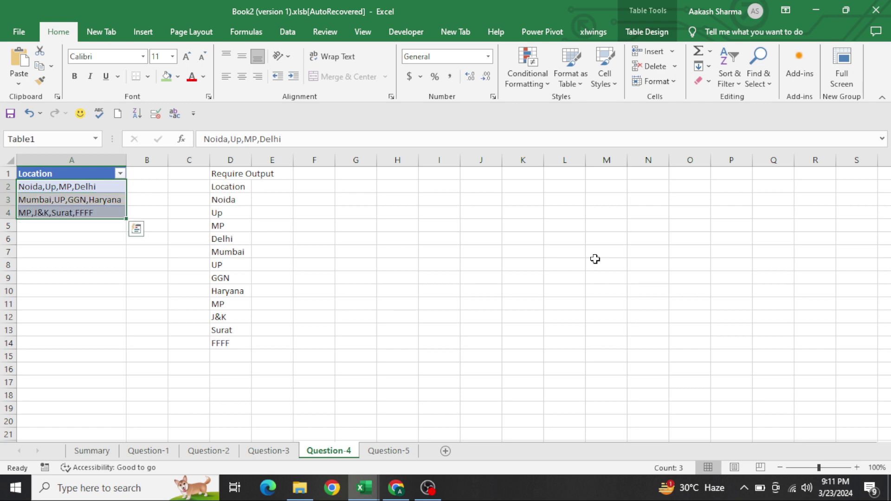
key("ctrl+Up")
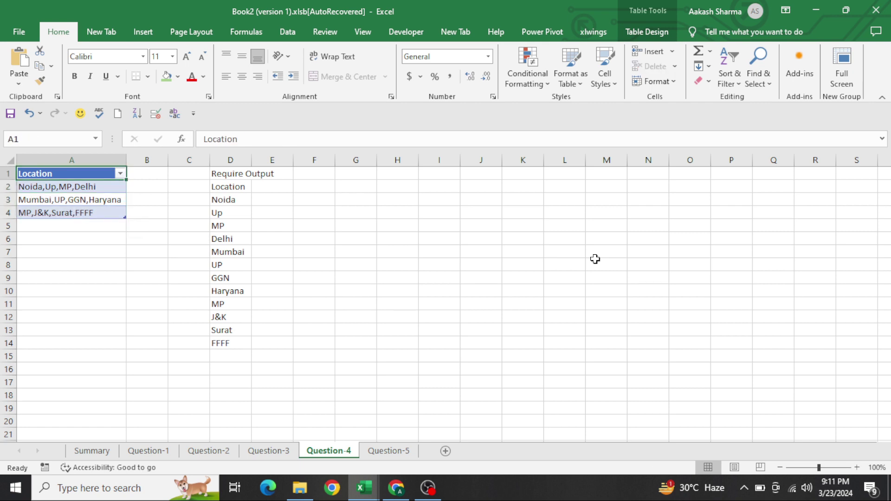
key("ctrl+Right")
key("ctrl+shift+Down")
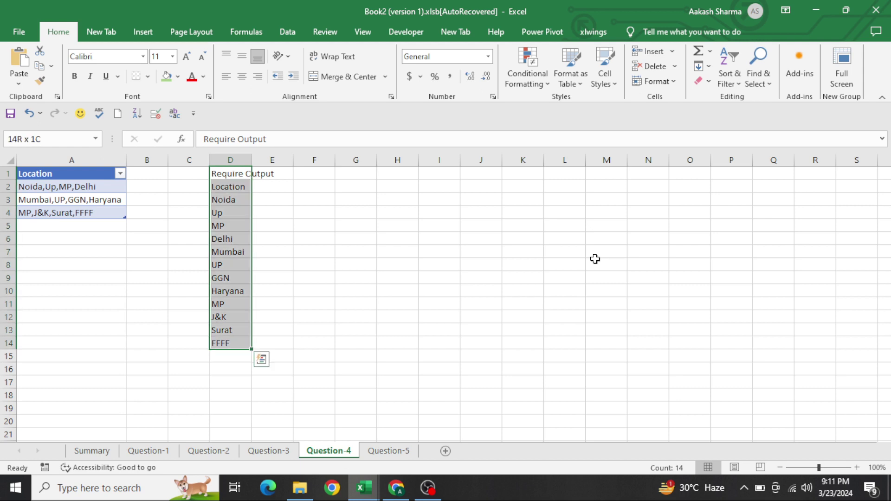
key("ctrl+space")
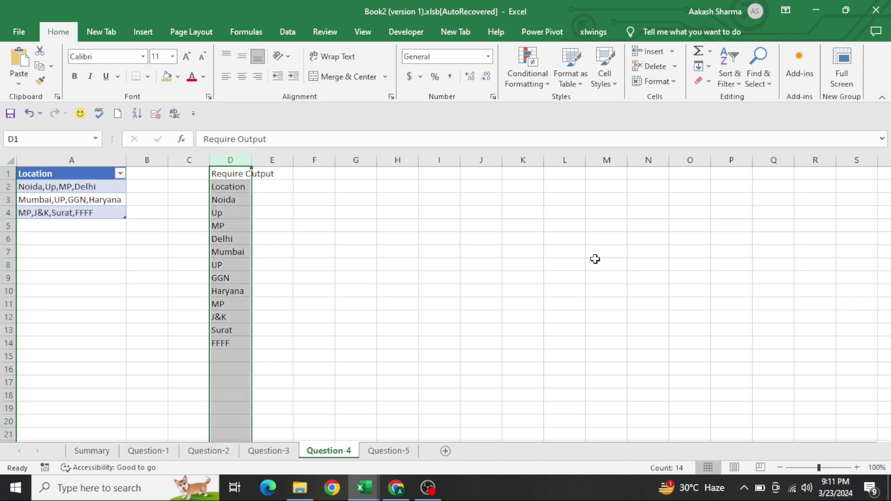
key("ctrl+Left")
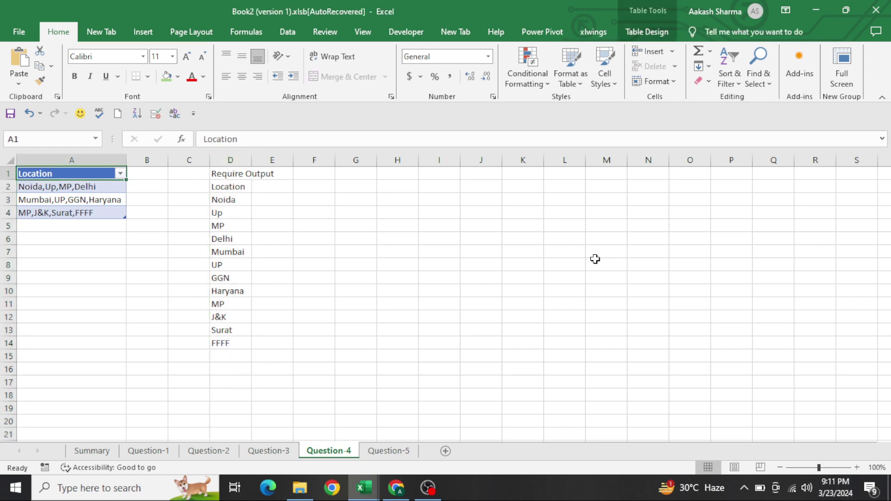
key("Down")
key("Right")
key("Right")
key("Right")
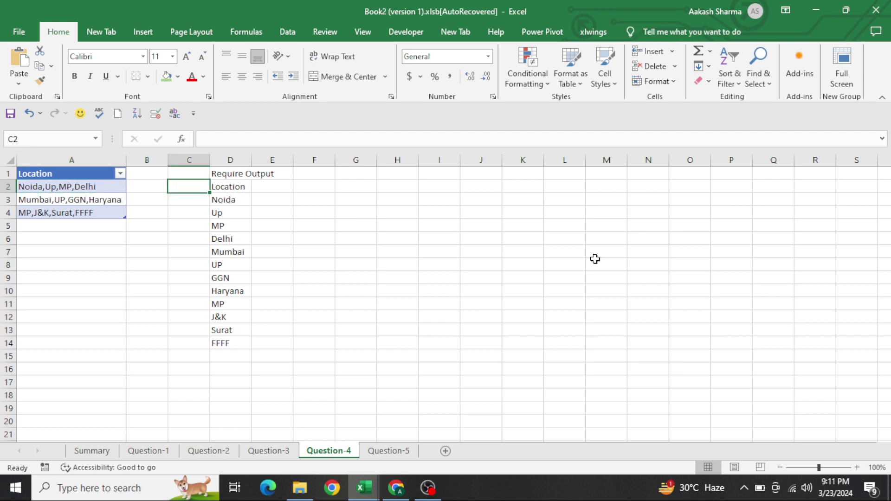
Step: Move the Require Output heading from D1 to E1
key("Delete")
key("ctrl+z")
key("Up")
key("ctrl+x")
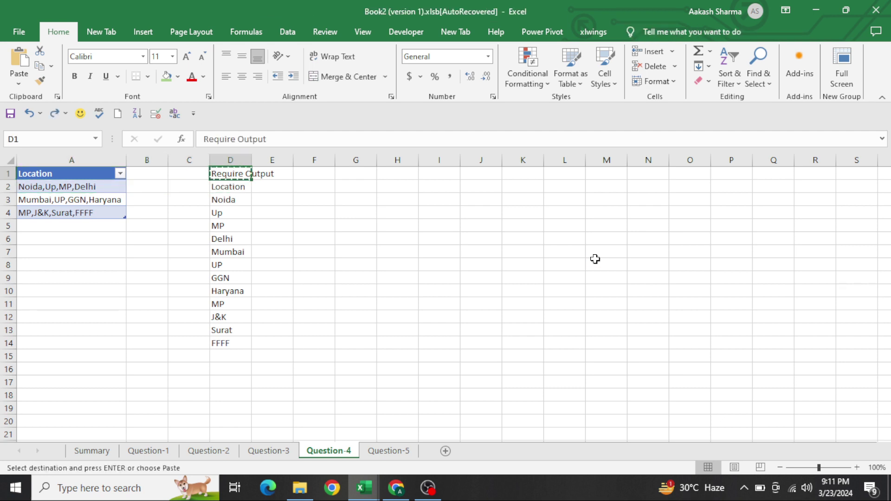
key("Right")
key("ctrl+v")
Step: Compare the source Location rows with the expected list, then select a Location table cell
key("Left")
key("Down")
key("Down")
key("shift+Down")
key("shift+Down")
key("shift+Down")
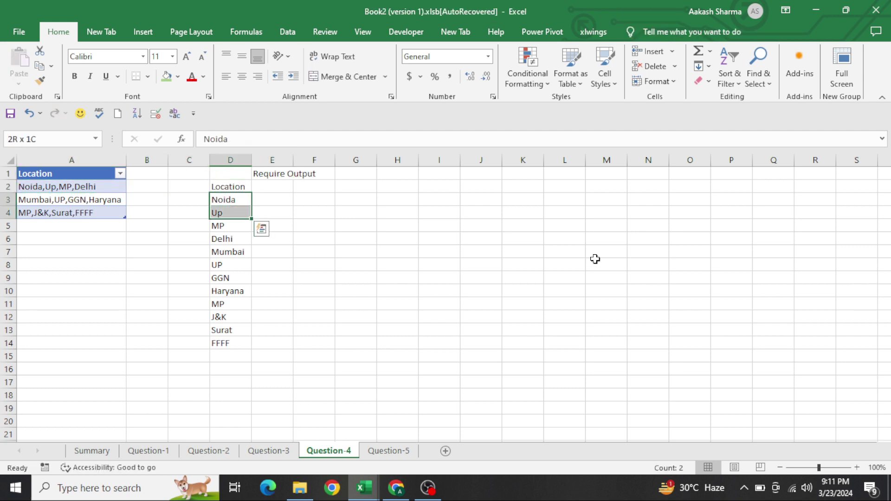
key("ctrl+Left")
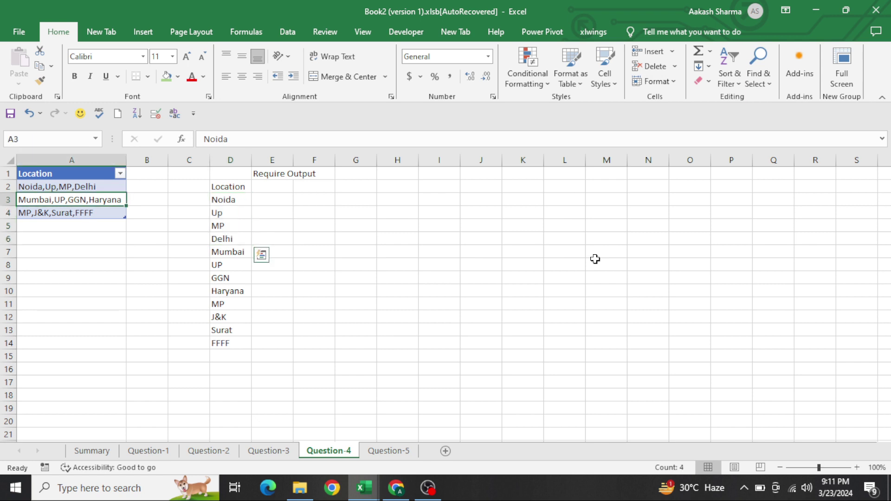
key("Up")
key("ctrl+shift+Down")
key("Return")
key("ctrl+Right")
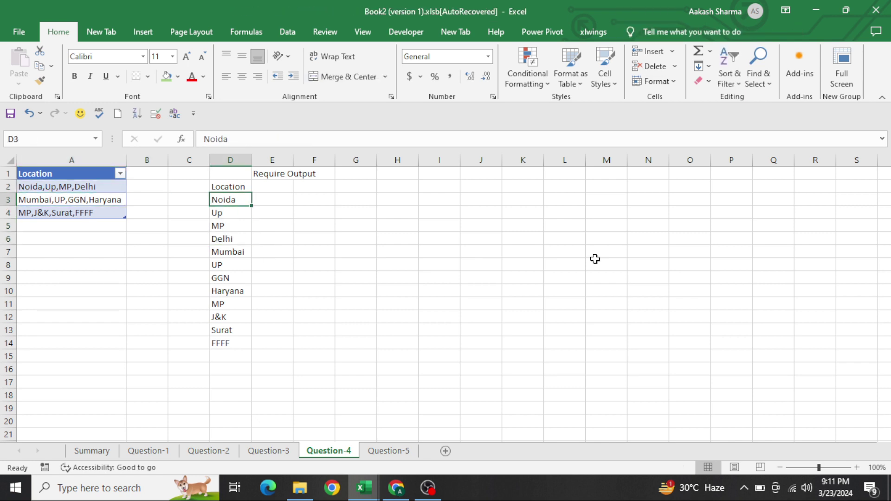
key("Down")
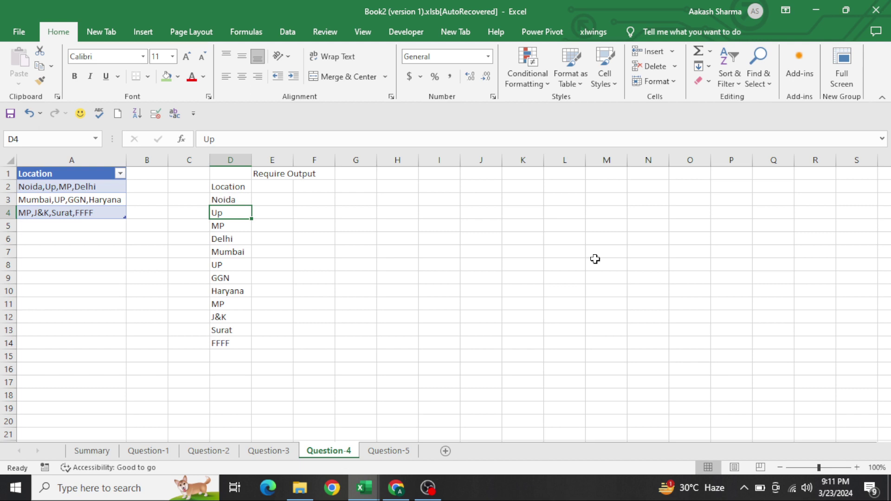
key("Down")
key("Down")
key("Down")
key("shift+Down")
key("shift+Down")
key("shift+Down")
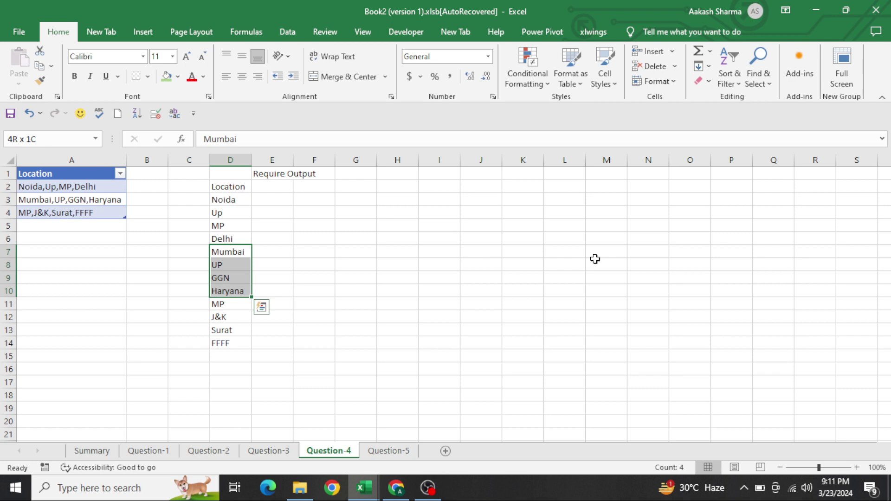
key("ctrl+Up")
key("ctrl+Up")
key("ctrl+Left")
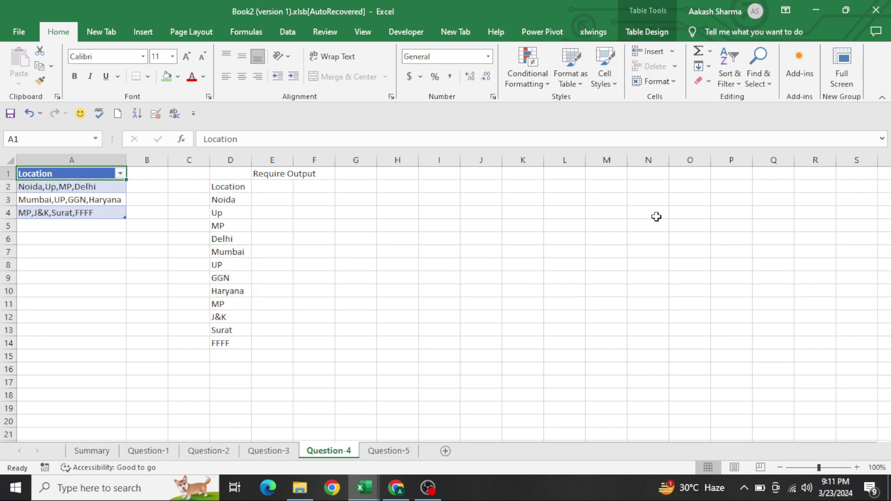
left_click(88, 204)
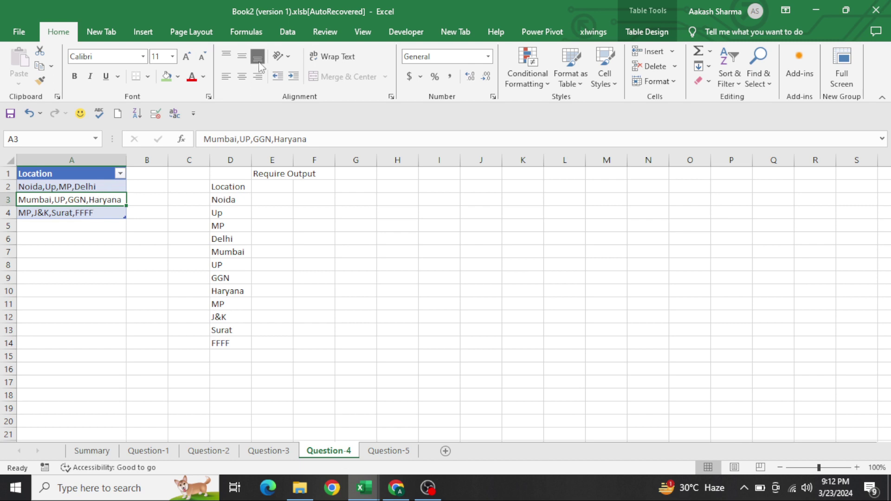
left_click(288, 37)
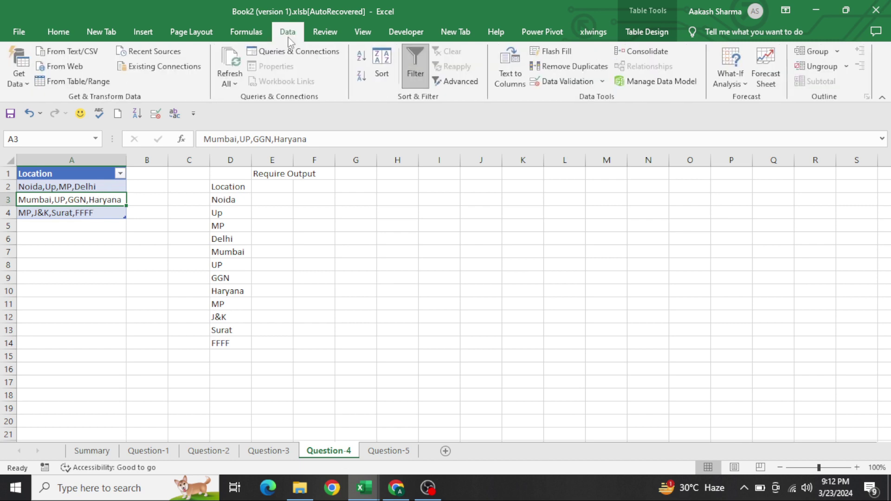
Step: Load the Location table into Power Query and split it at every comma into rows, giving 12 locations
left_click(72, 82)
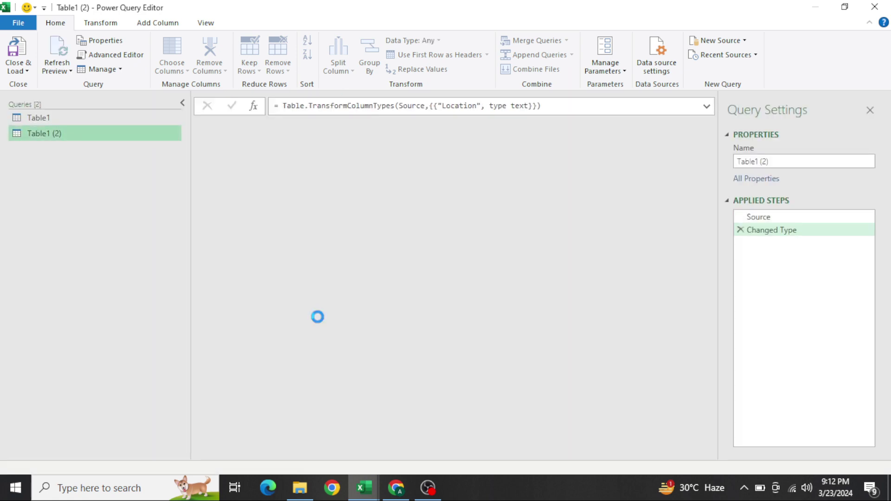
left_click(349, 73)
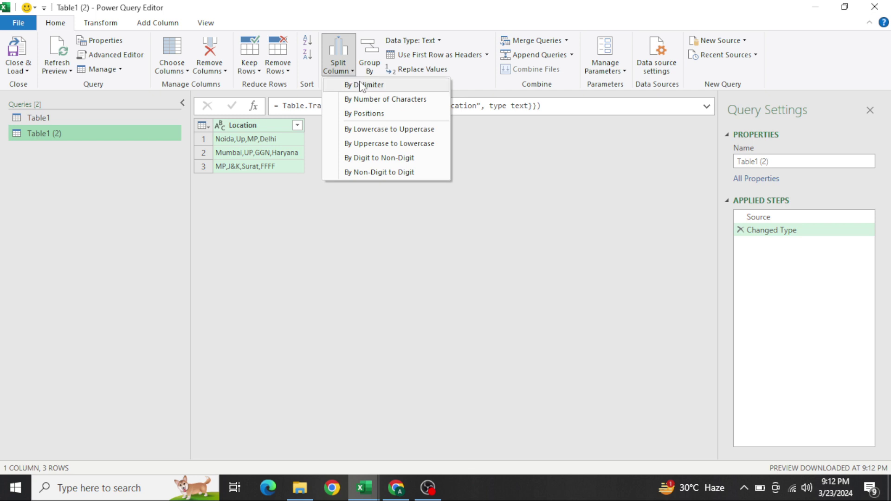
left_click(362, 85)
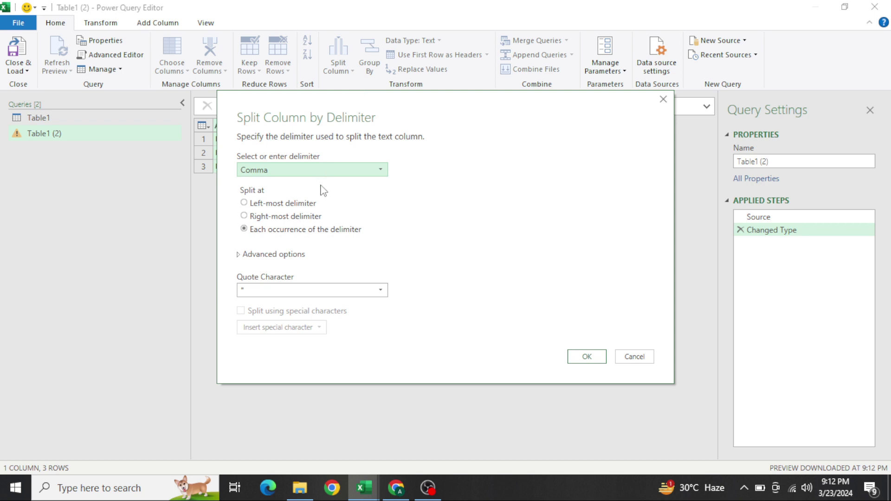
left_click(263, 256)
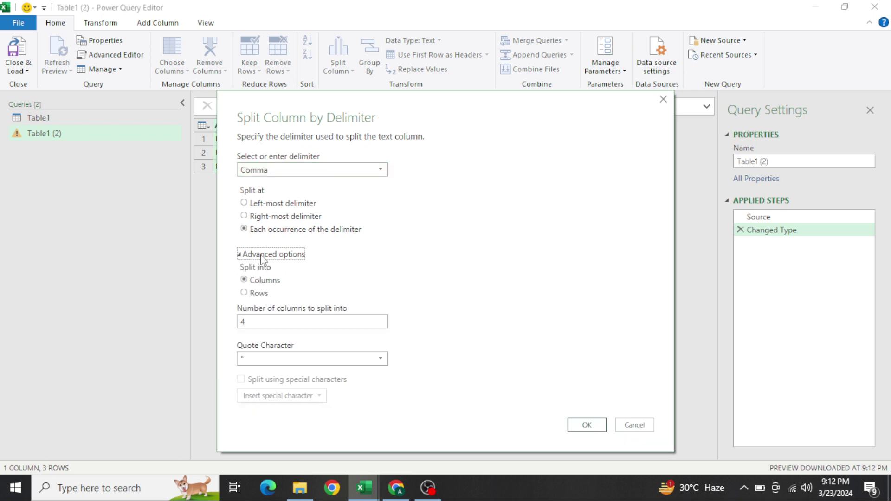
left_click(258, 293)
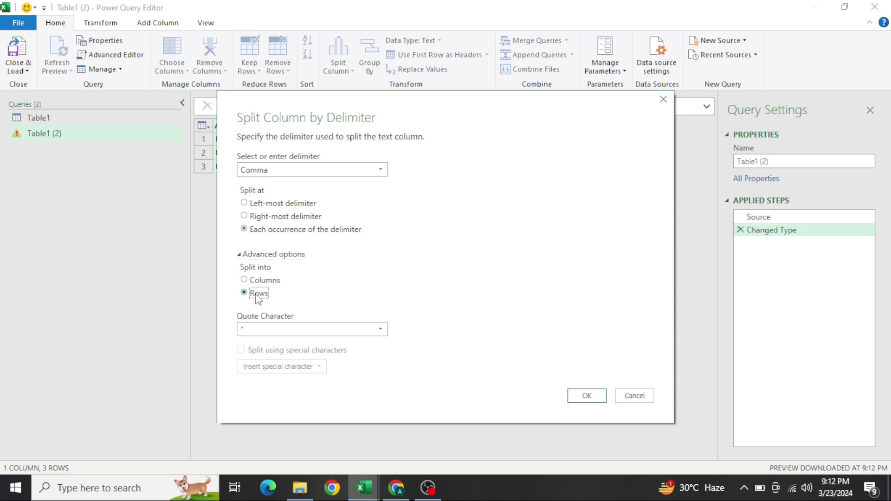
left_click(587, 397)
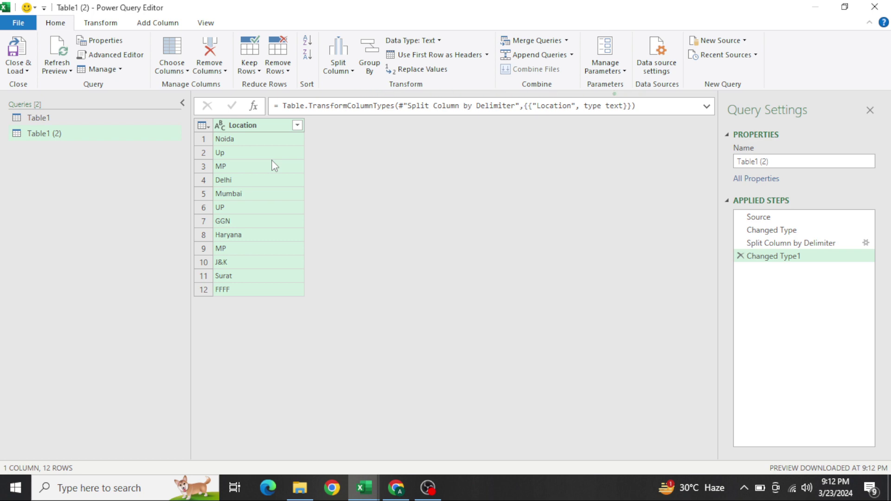
Step: Load the split locations back into the workbook and copy the resulting Location table
left_click(26, 71)
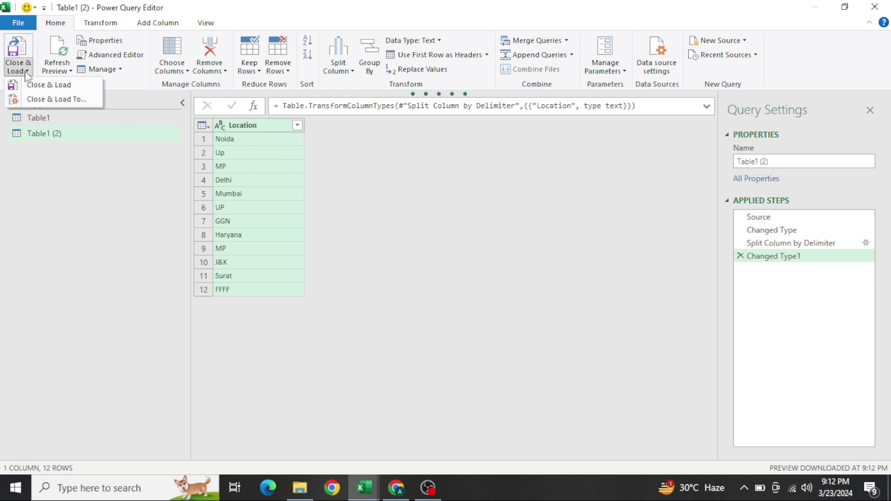
left_click(49, 85)
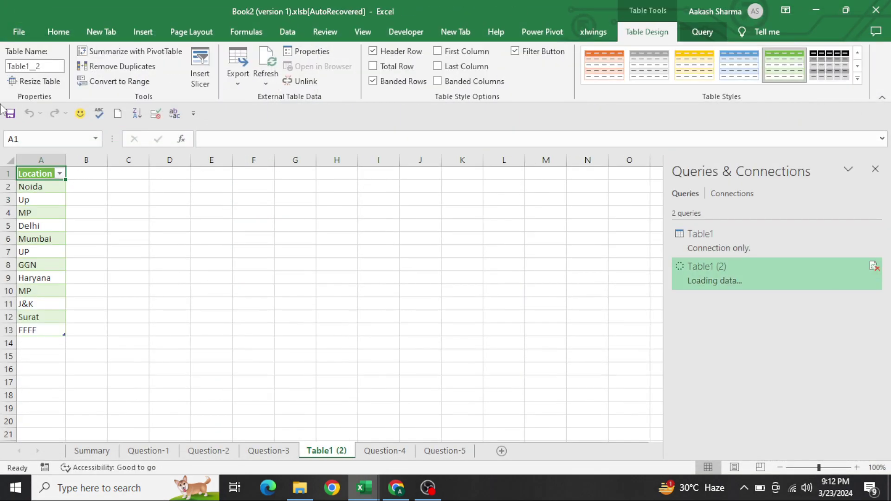
left_click(79, 178)
key("Left")
key("ctrl+shift+Down")
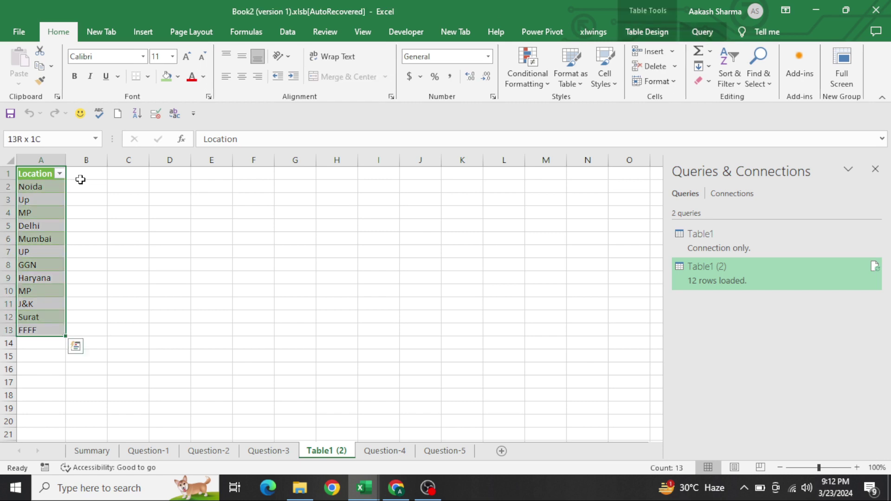
key("ctrl+c")
Step: Paste the Location table into F2 on Question-4, compare with column D, and close the queries pane
key("ctrl+Page_Down")
key("Right")
key("Right")
key("Right")
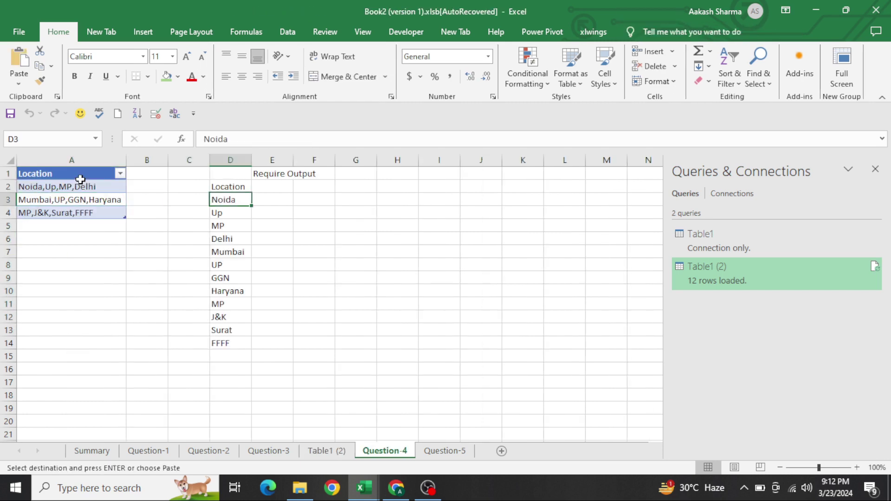
key("Up")
key("Right")
key("Right")
key("ctrl+v")
key("Right")
key("Left")
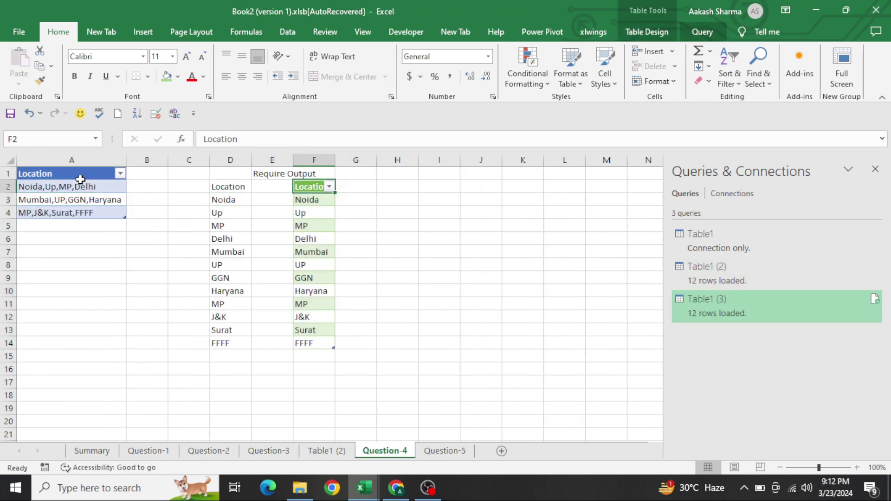
key("ctrl+shift+Down")
key("Left")
key("Left")
key("ctrl+shift+Down")
key("Right")
key("Right")
key("Right")
key("Right")
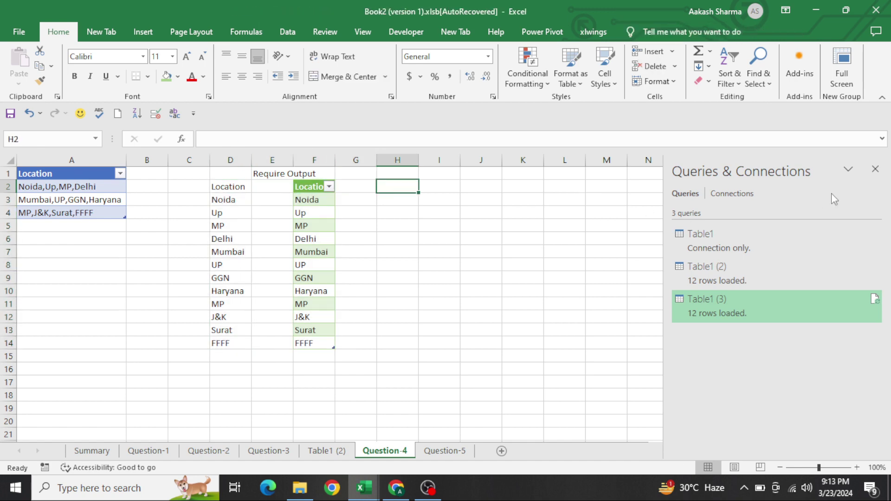
left_click(875, 169)
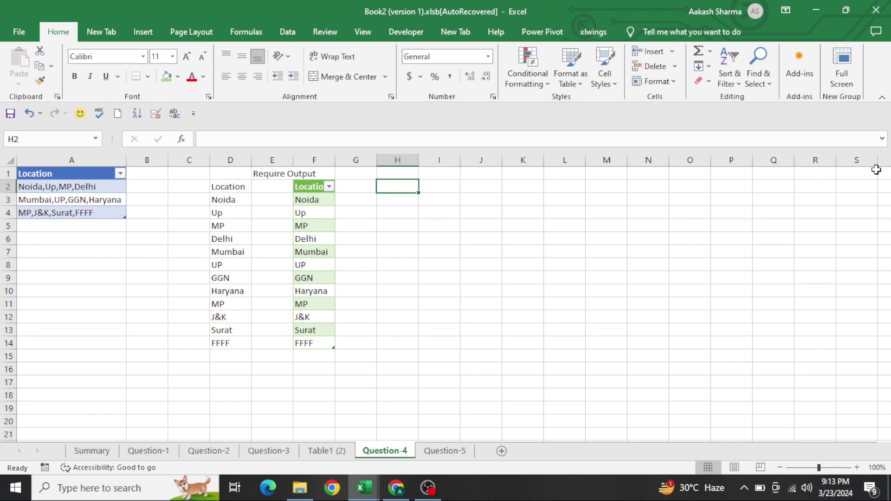
Step: On Question-5, type a trial name into B2, then clear it
key("ctrl+Page_Down")
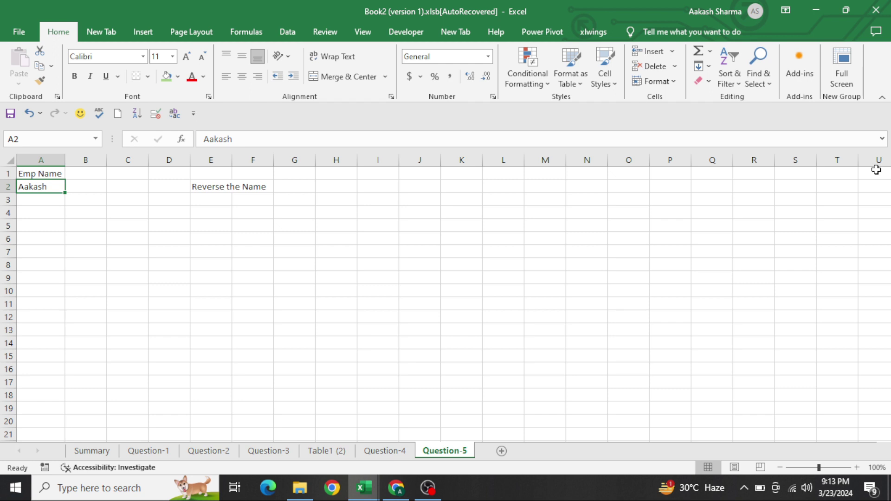
key("Right")
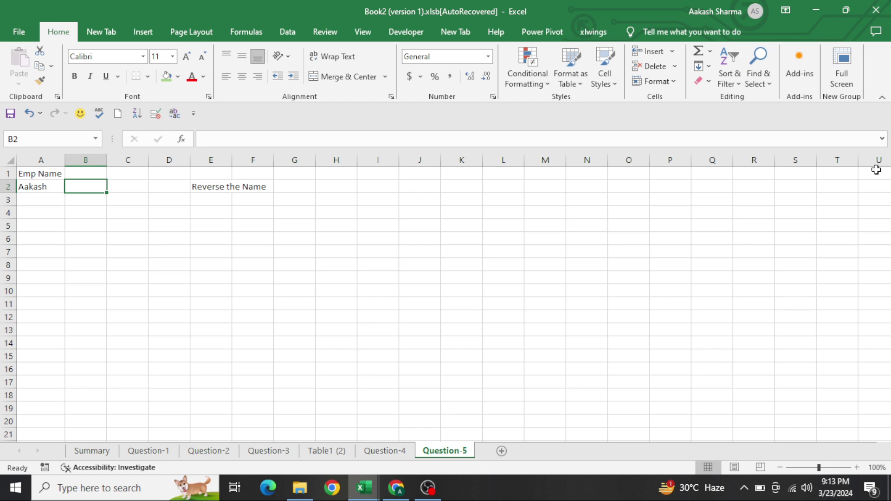
type("Ha")
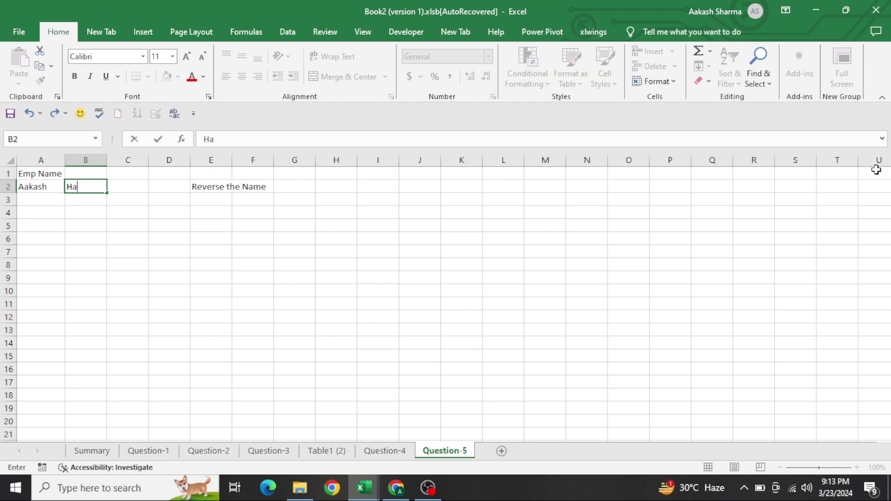
type("kash")
key("Return")
key("Up")
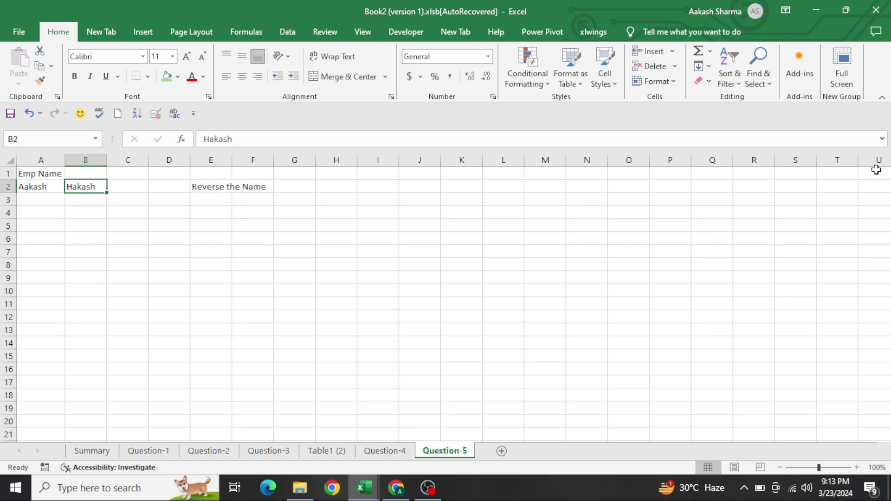
key("Delete")
Step: Enter =MID(A2,{6,5,4,3,2,1},{1,1,1,1,1,1}) in B2 to pick A2's letters in reverse
type("=MID(")
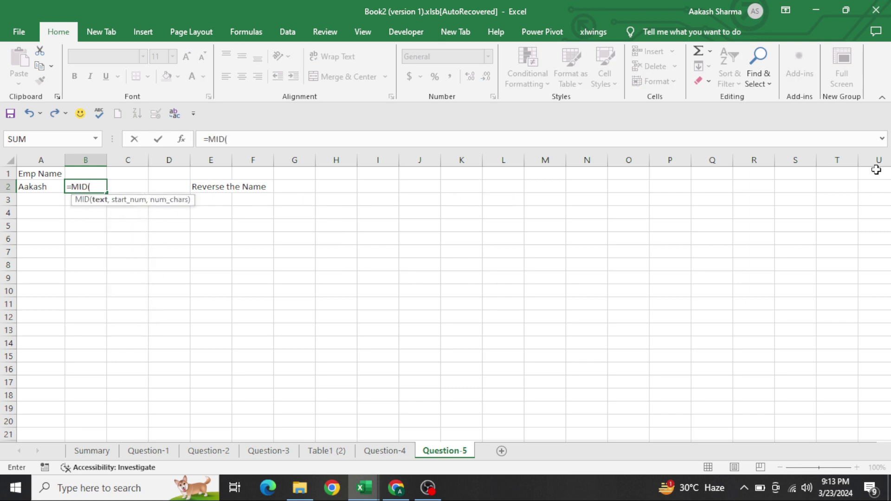
key("Left")
type(",")
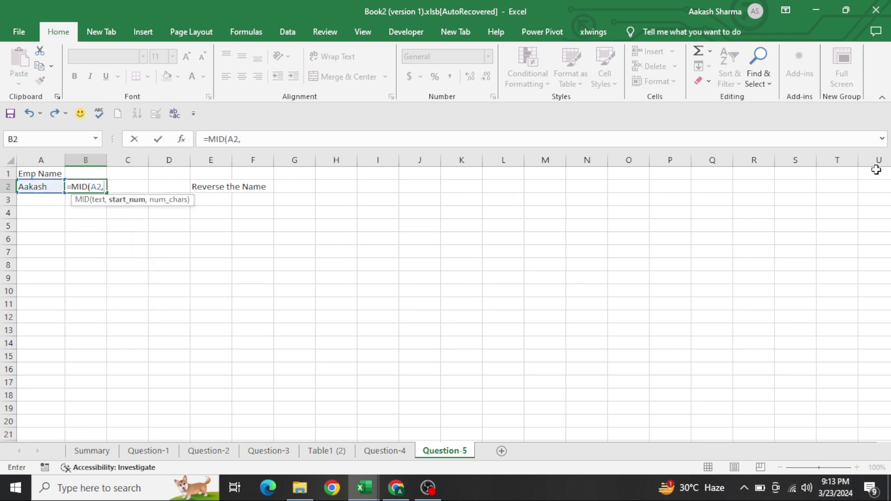
type("{")
type("6,5,4,3,2,1")
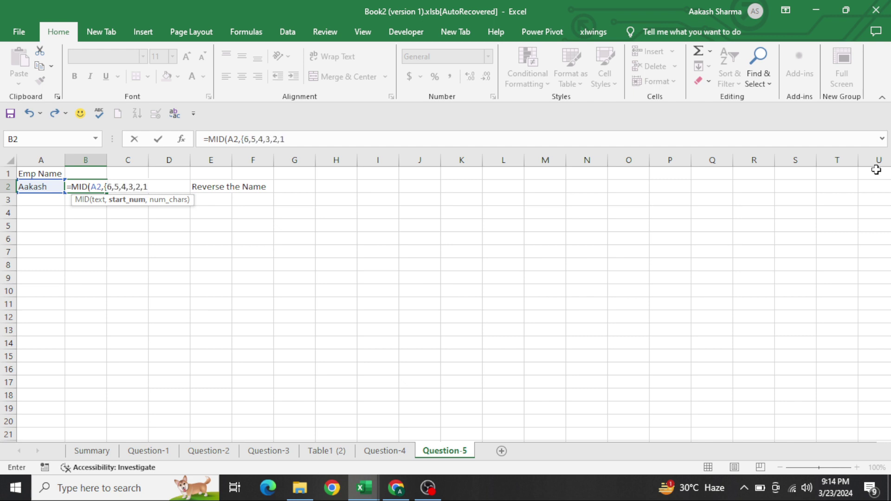
type("},")
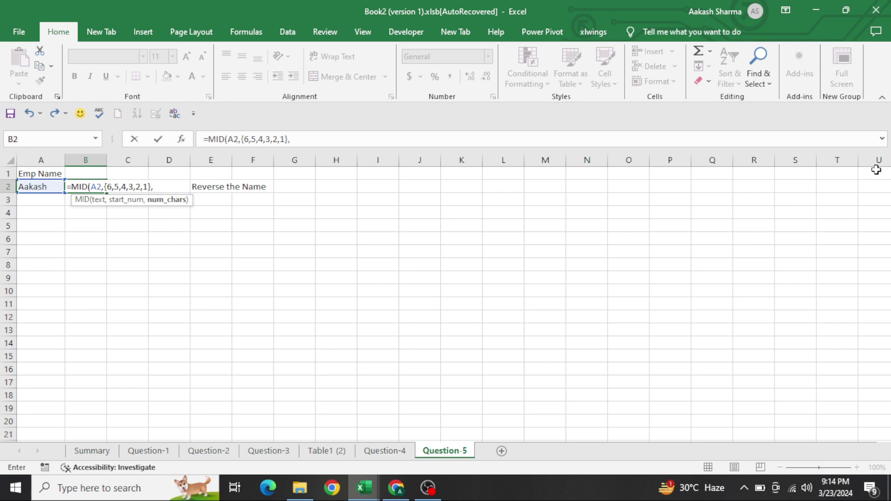
type("{1,1,1,1,1,1")
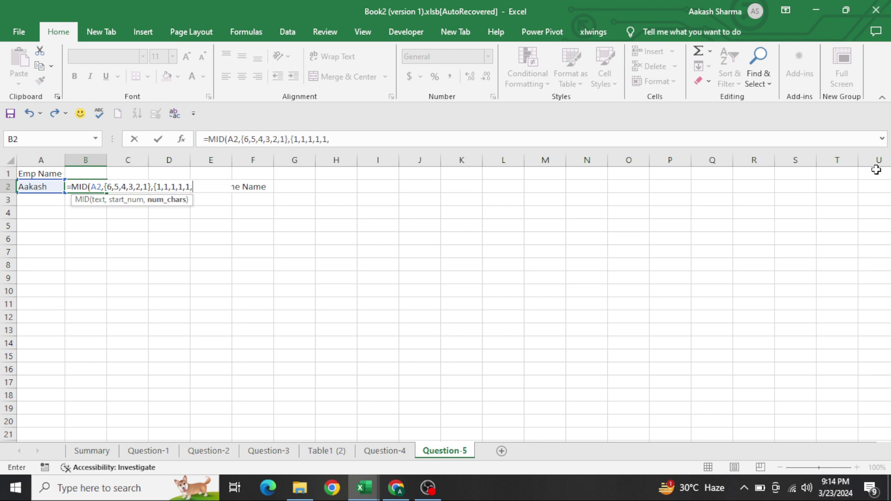
type("})")
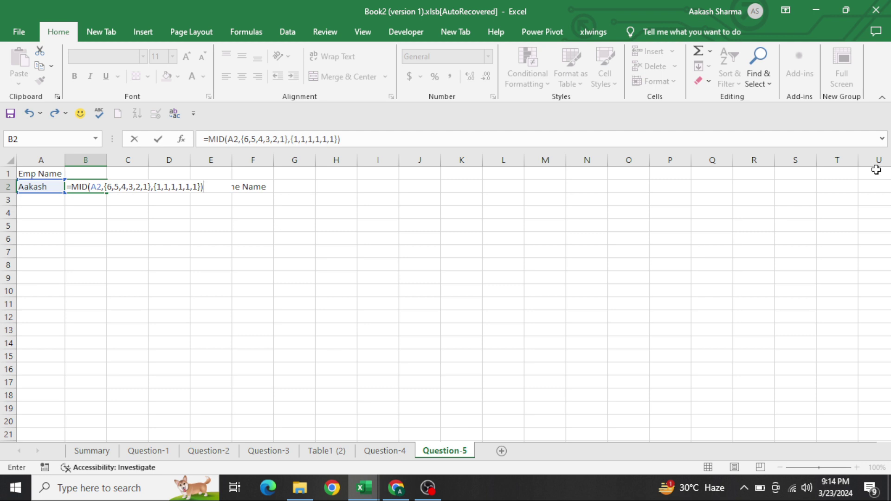
Step: Wrap B2's MID formula in CONCAT so B2 shows the whole name reversed
key("ctrl+Return")
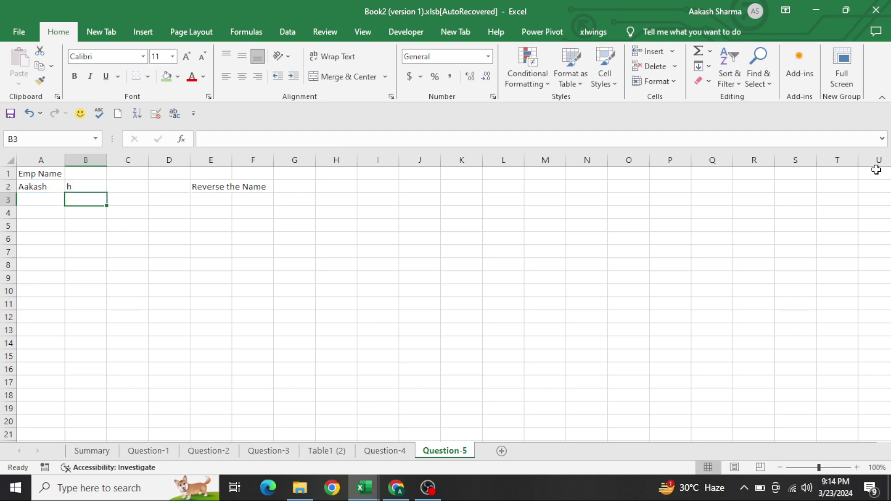
key("F2")
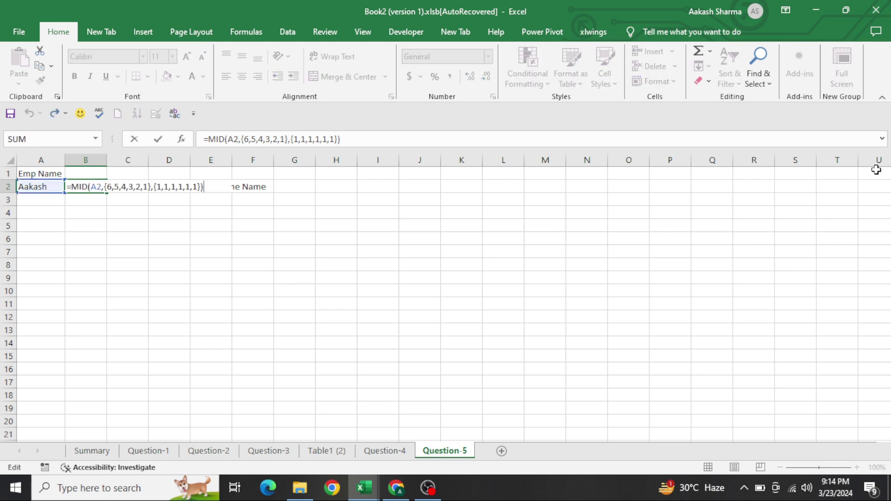
key("Home")
key("Right")
type("con")
key("Tab")
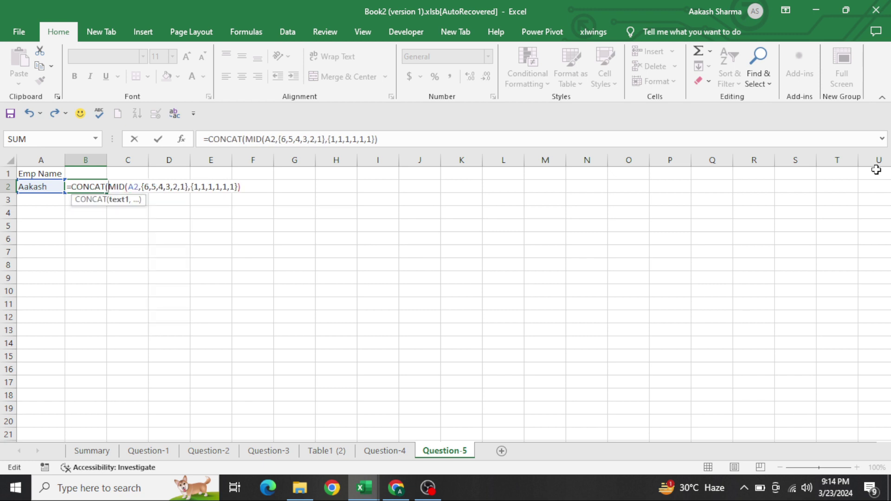
key("End")
type(")")
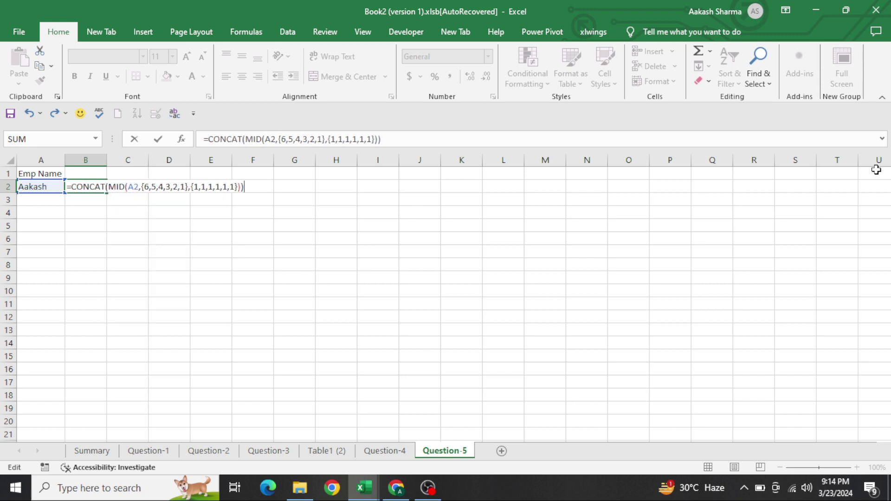
key("Return")
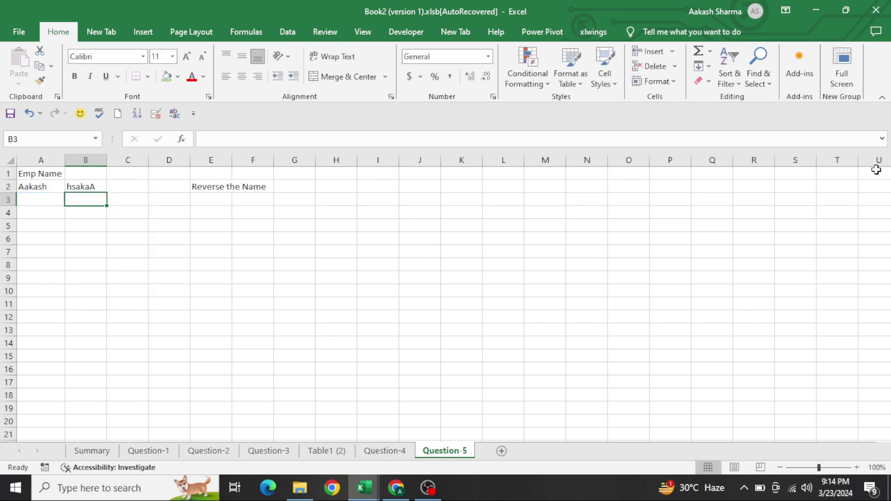
Step: Copy B2's formula text and paste it as plain text into C4
key("Up")
key("F2")
key("shift+Home")
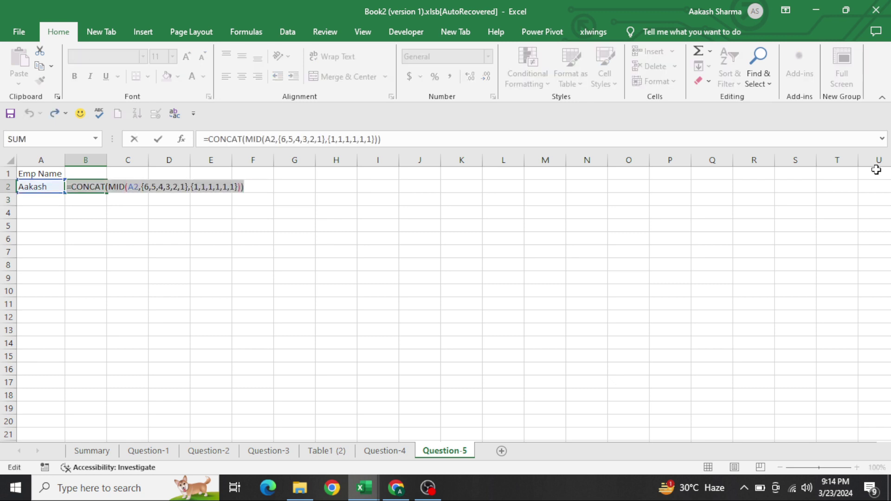
key("Return")
key("Up")
key("Right")
key("Down")
key("Down")
key("F2")
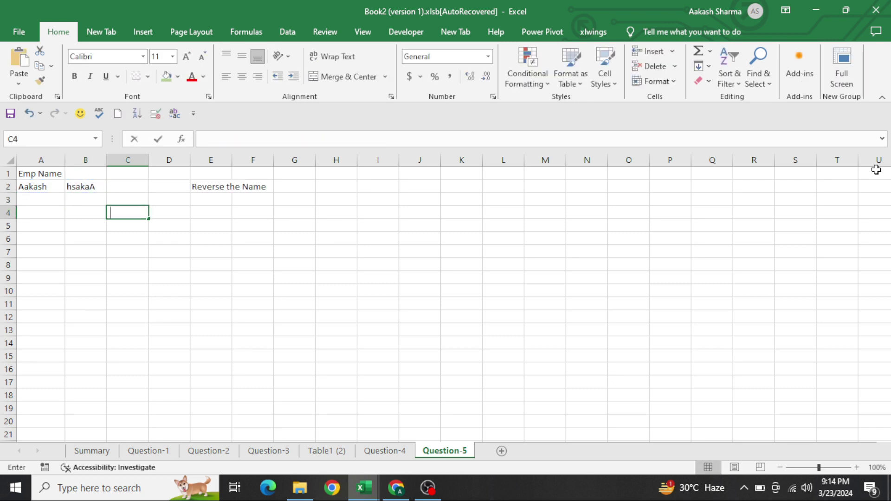
key("ctrl+v")
key("ctrl+Return")
Step: Move the formula text to D2, autofit column D, and review B2's CONCAT formula
key("ctrl+x")
key("Up")
key("Right")
key("Right")
key("ctrl+v")
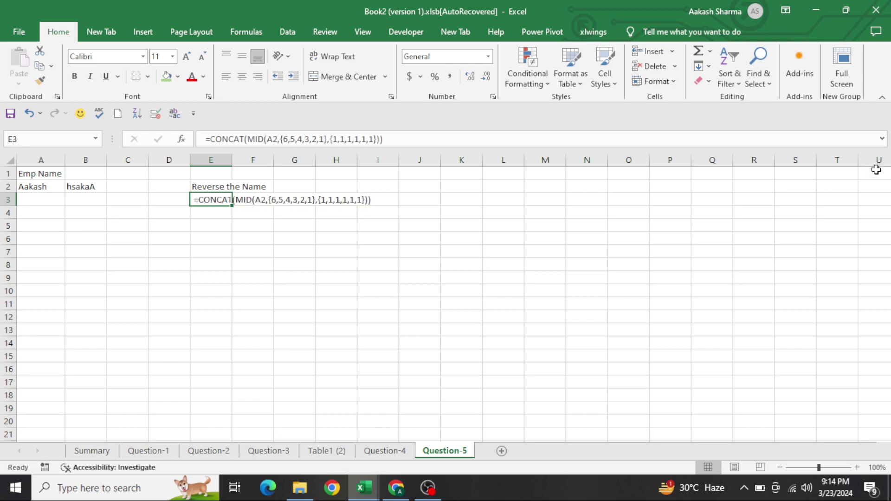
key("ctrl+x")
key("Up")
key("Left")
key("ctrl+v")
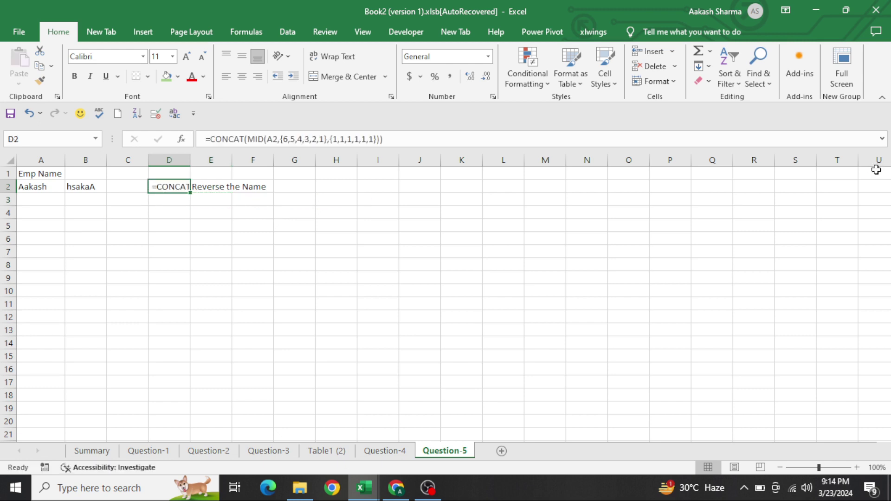
key("i")
key("Left")
key("Left")
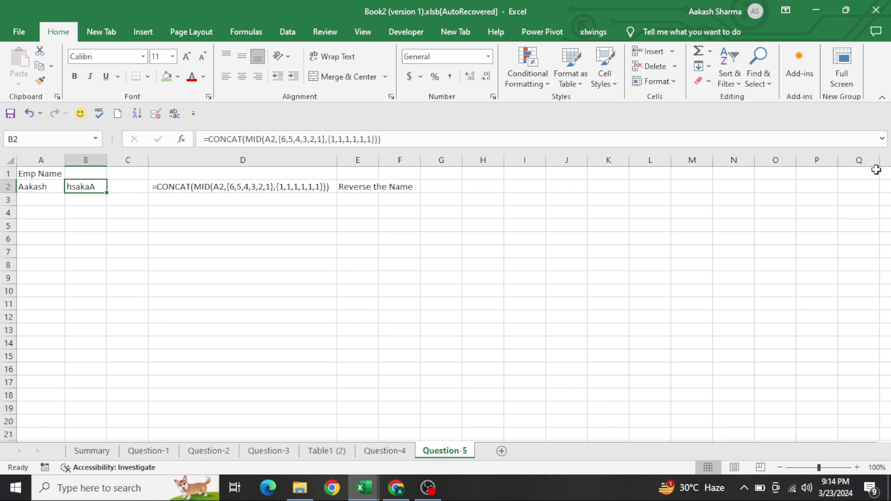
key("F2")
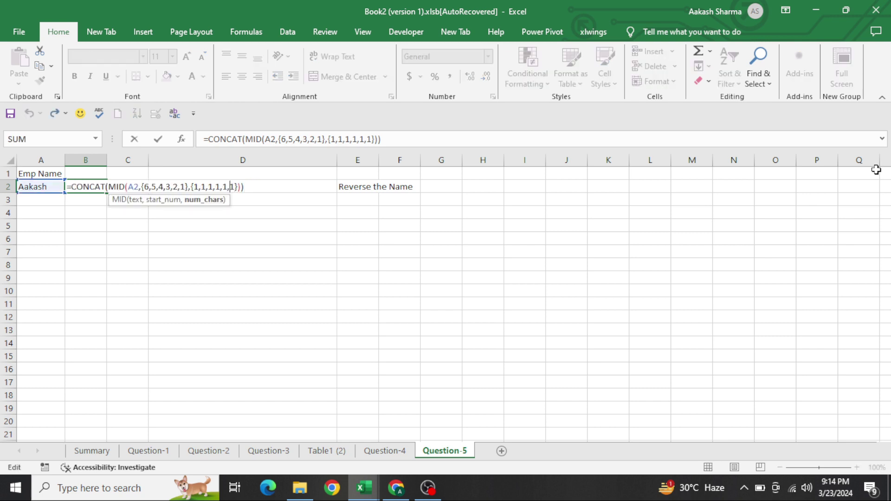
key("Escape")
Step: Switch to the Question-1 sheet showing the extracted dates in column B
key("Left")
key("Right")
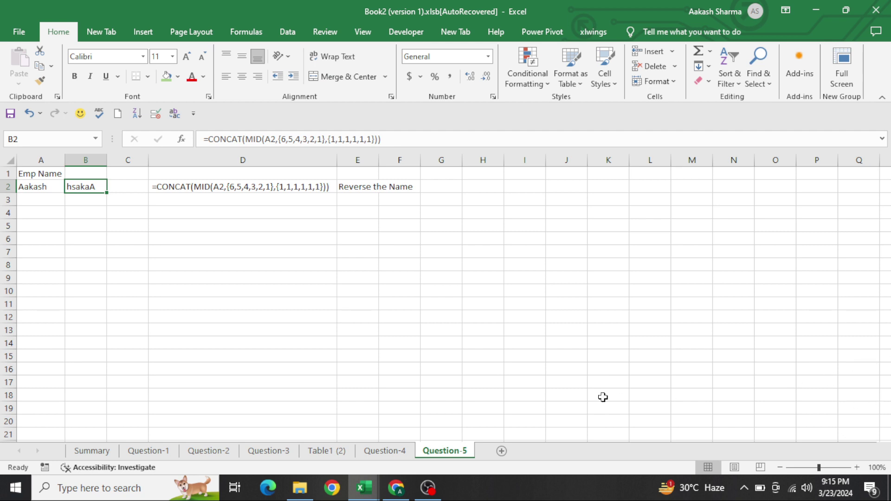
left_click(168, 452)
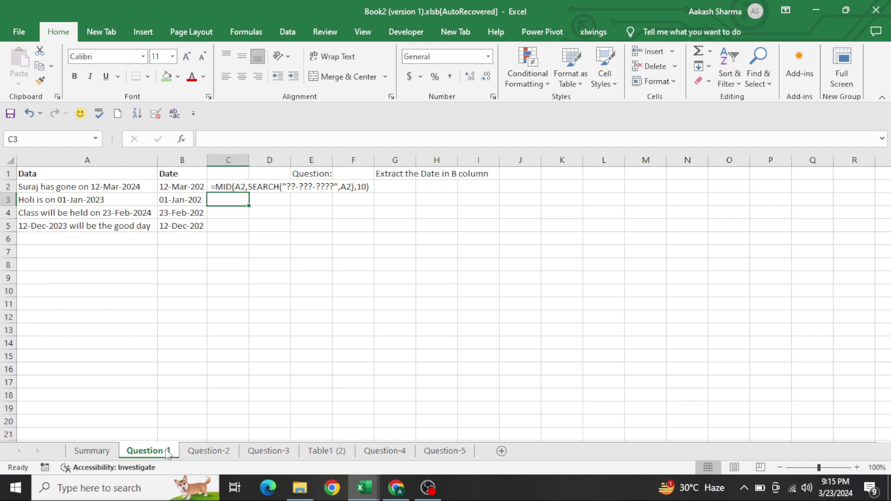
Step: Open the Summary sheet with its Top 5 MIS Questions title
left_click(111, 453)
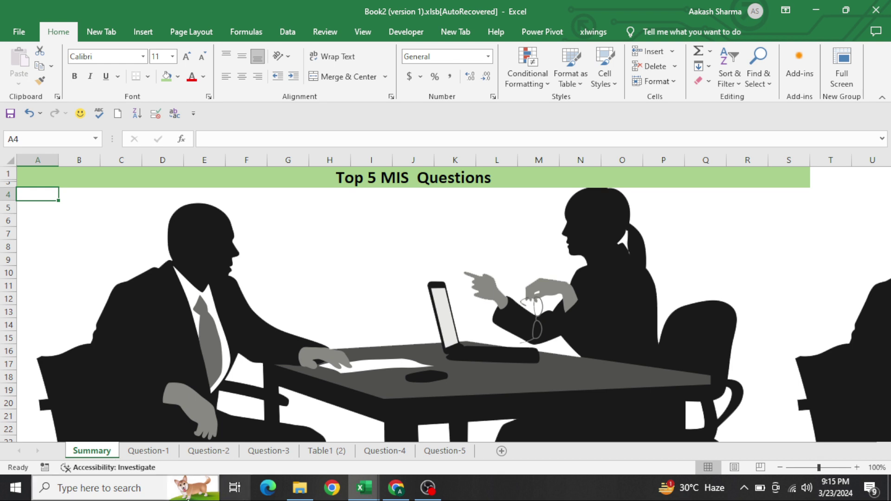
left_click(427, 487)
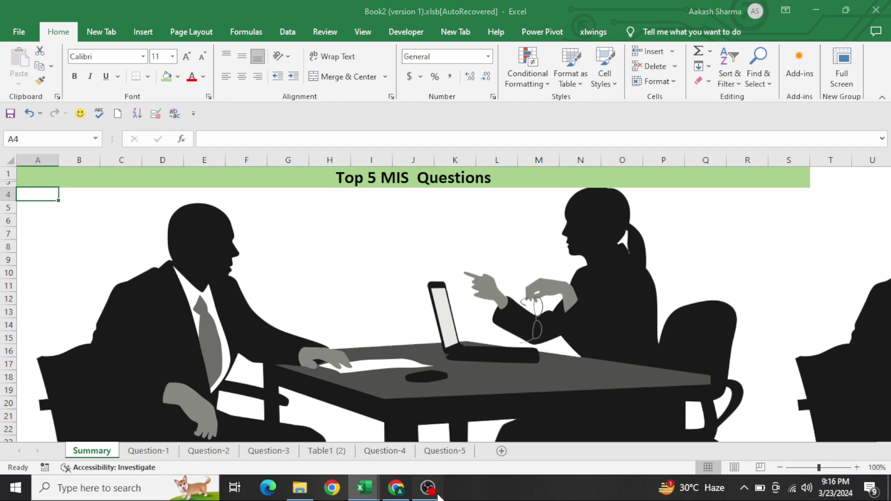